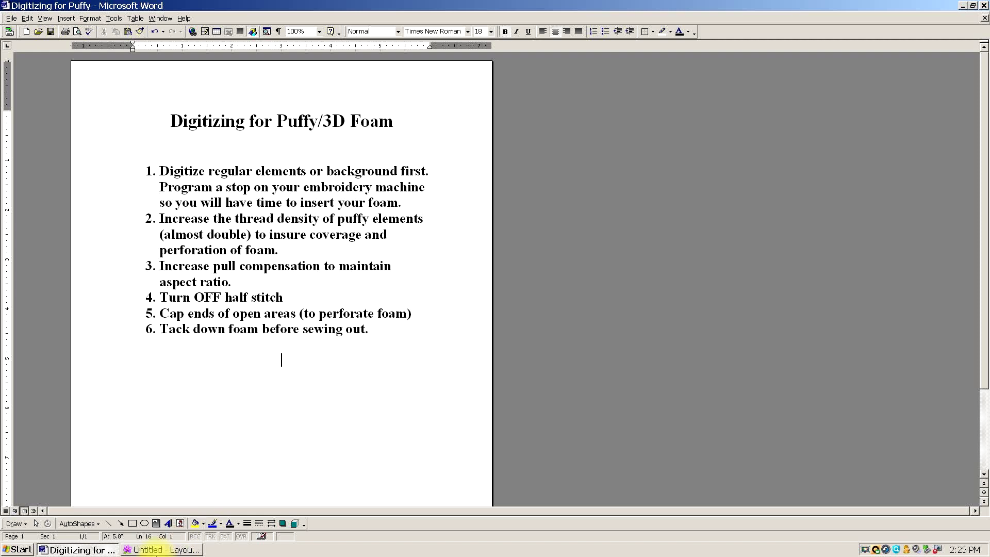
Step: Switch from the Word puffy-foam checklist to the blank Untitled Layout & Editing window
{"action": "left_click", "coordinate": [160, 550]}
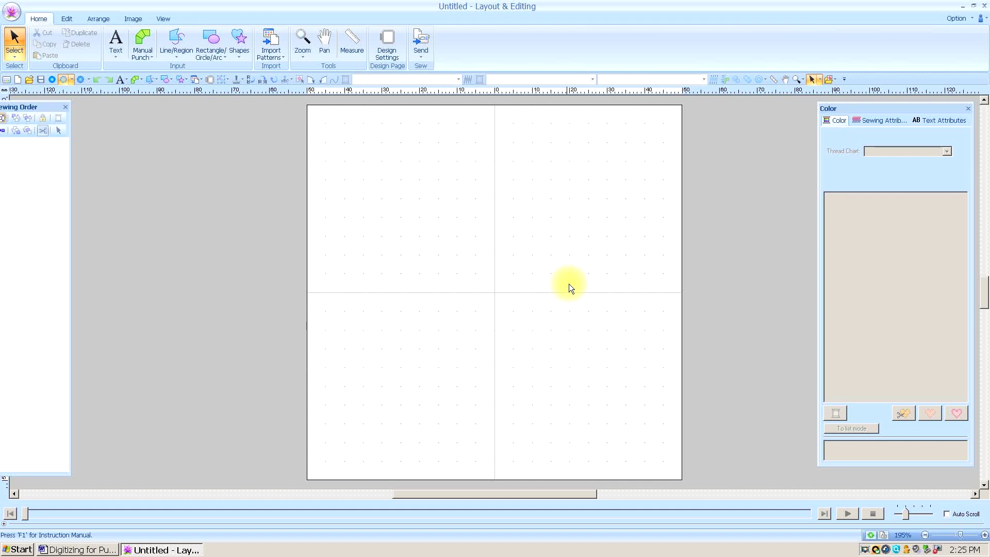
Step: Choose the plain 'A' text tool with FlashDBol font, satin stitch and 900 black thread
{"action": "left_click", "coordinate": [116, 45]}
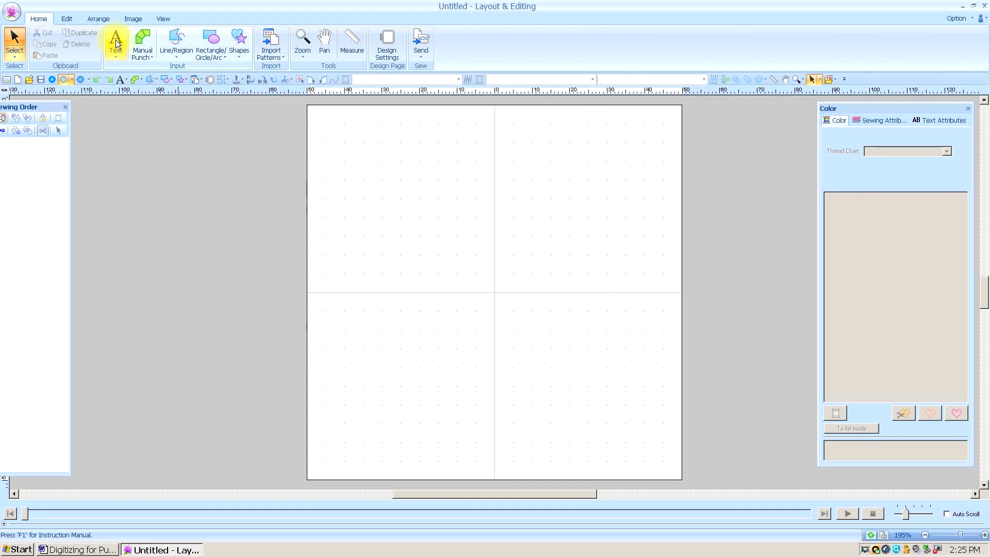
{"action": "left_click", "coordinate": [116, 39]}
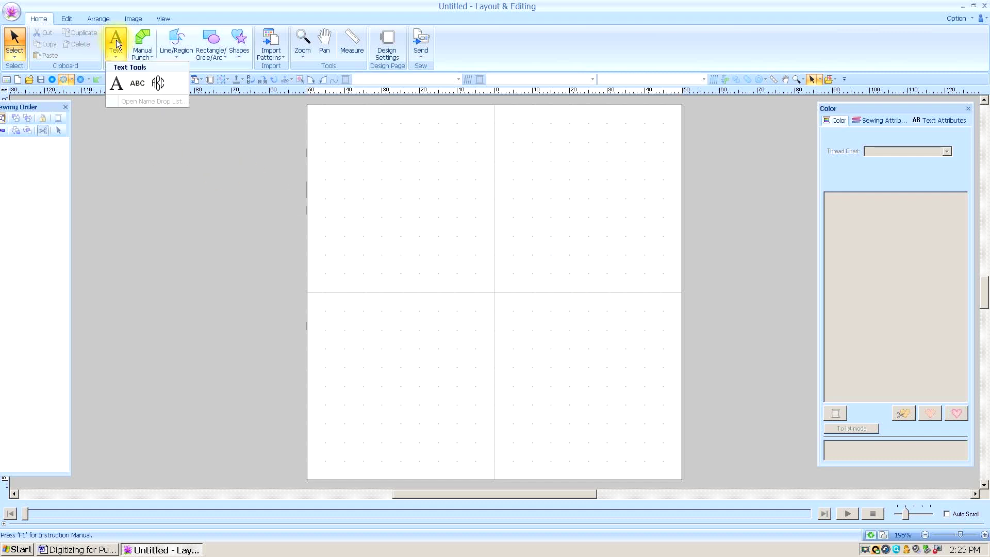
{"action": "left_click", "coordinate": [119, 81]}
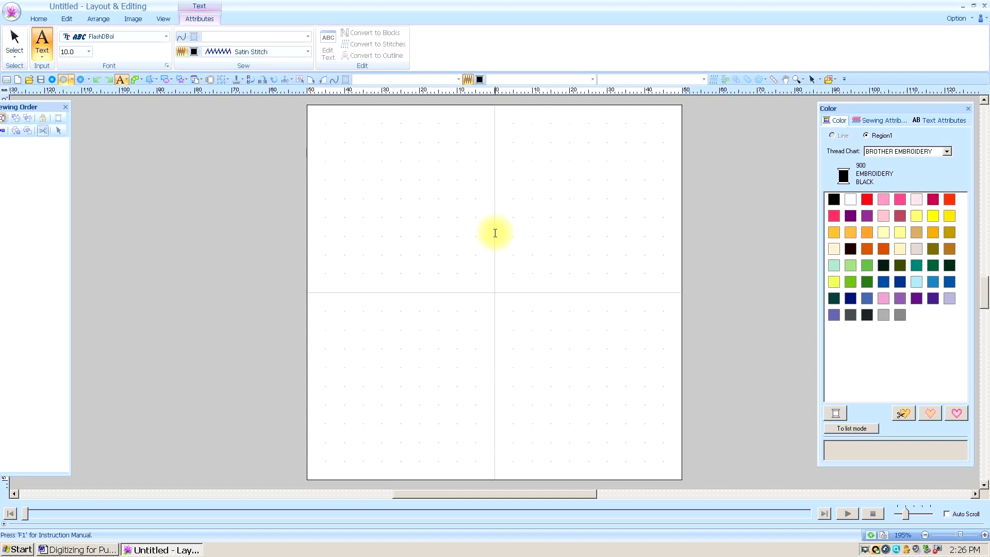
Step: Place the word PUFFY on the canvas and enlarge it to about 91.8 × 27.5 mm
{"action": "left_click", "coordinate": [495, 233]}
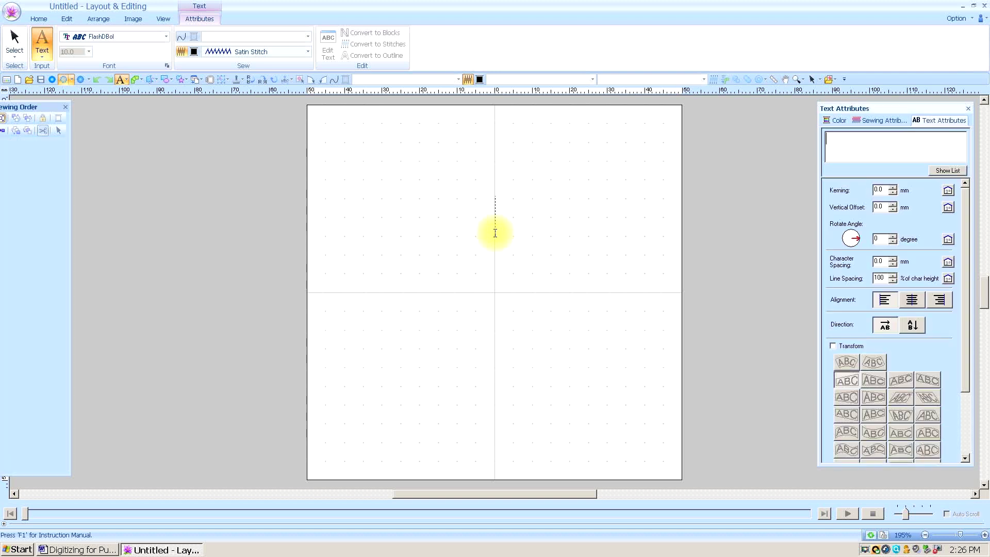
{"action": "type", "text": "PUFFY"}
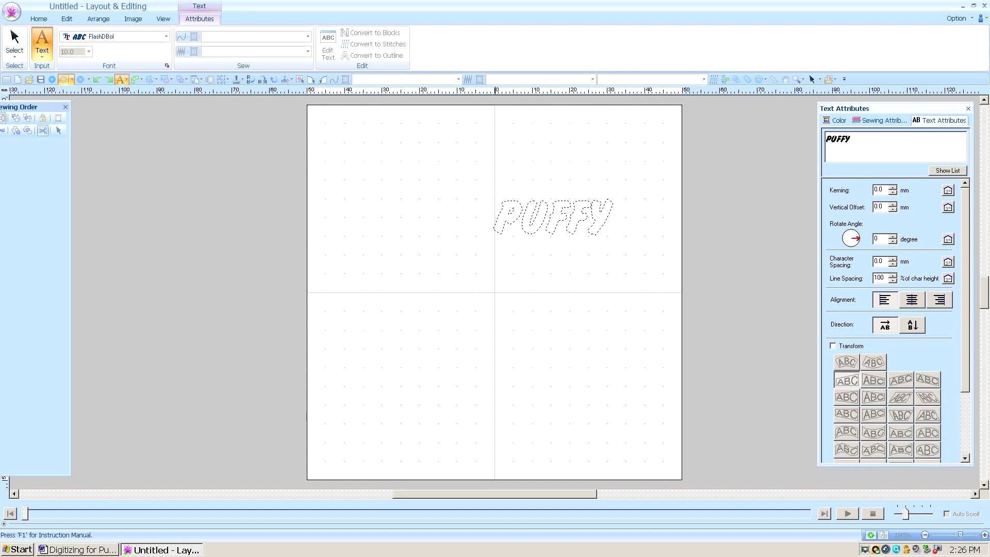
{"action": "left_click", "coordinate": [495, 233]}
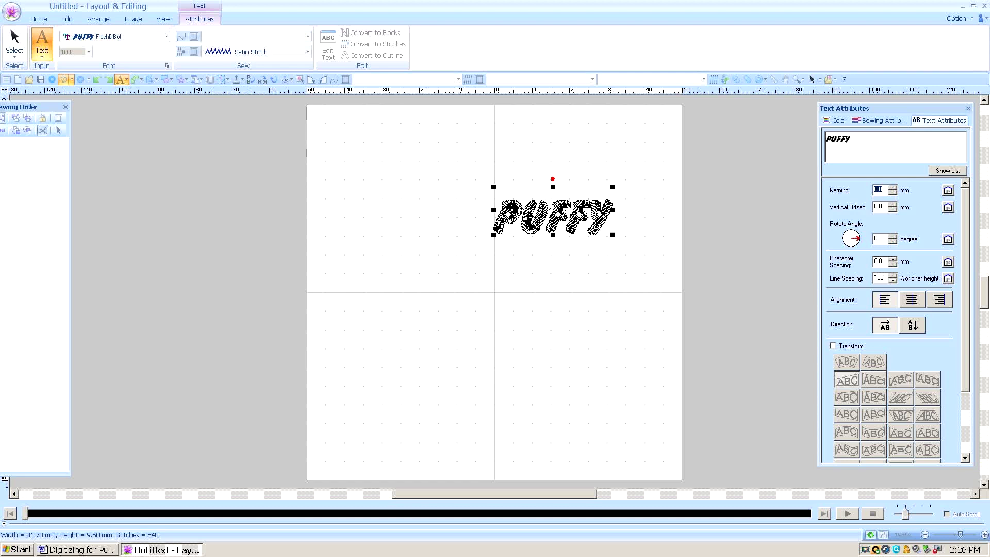
{"action": "left_click_drag", "start_coordinate": [493, 234], "coordinate": [323, 350]}
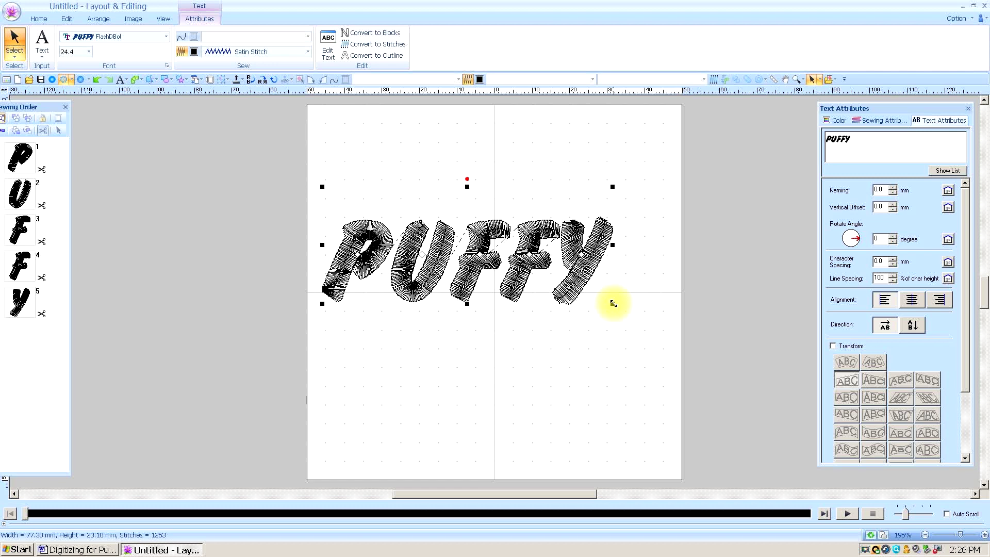
{"action": "left_click_drag", "start_coordinate": [613, 305], "coordinate": [659, 329]}
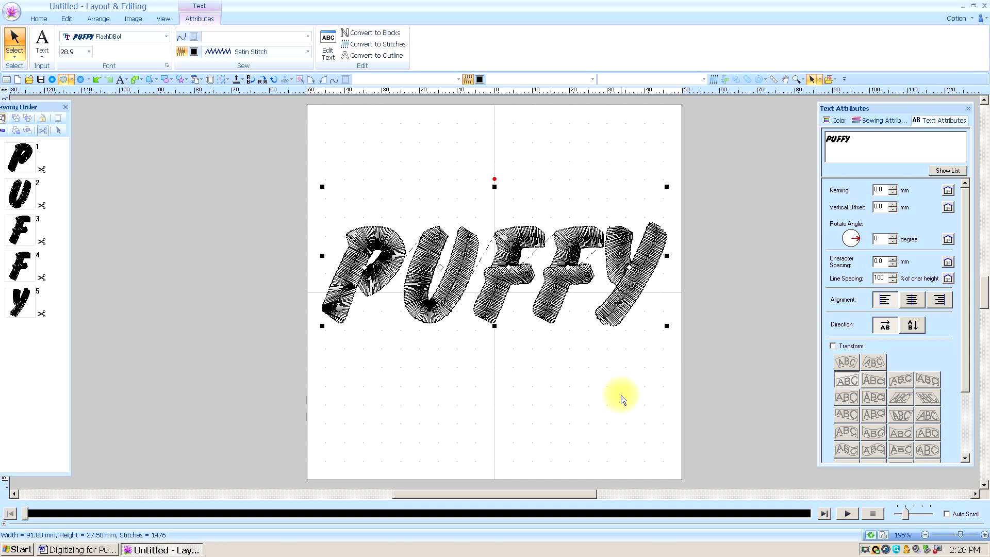
Step: Move PUFFY's Y 3.2 mm further from the F and tilt it 7°
{"action": "left_click", "coordinate": [15, 56]}
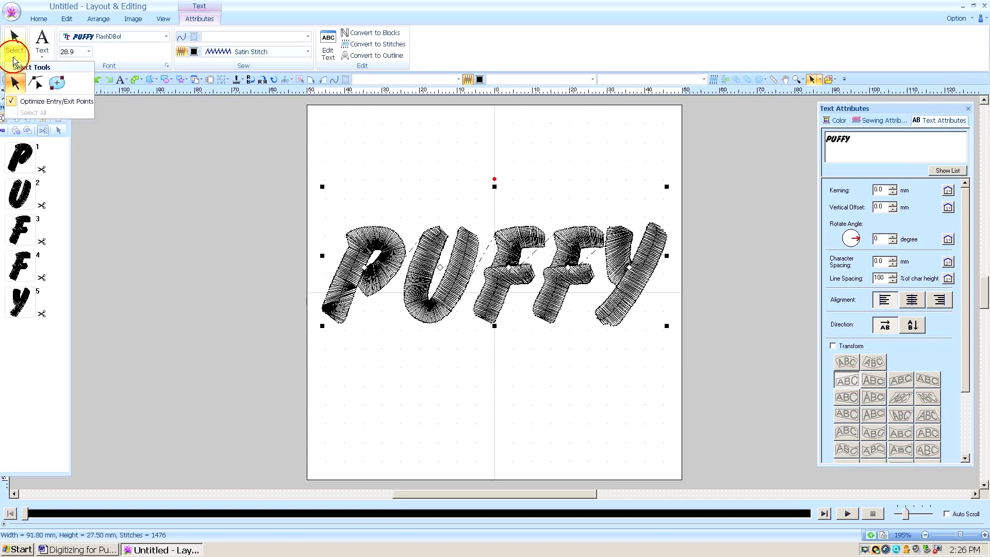
{"action": "left_click", "coordinate": [36, 83]}
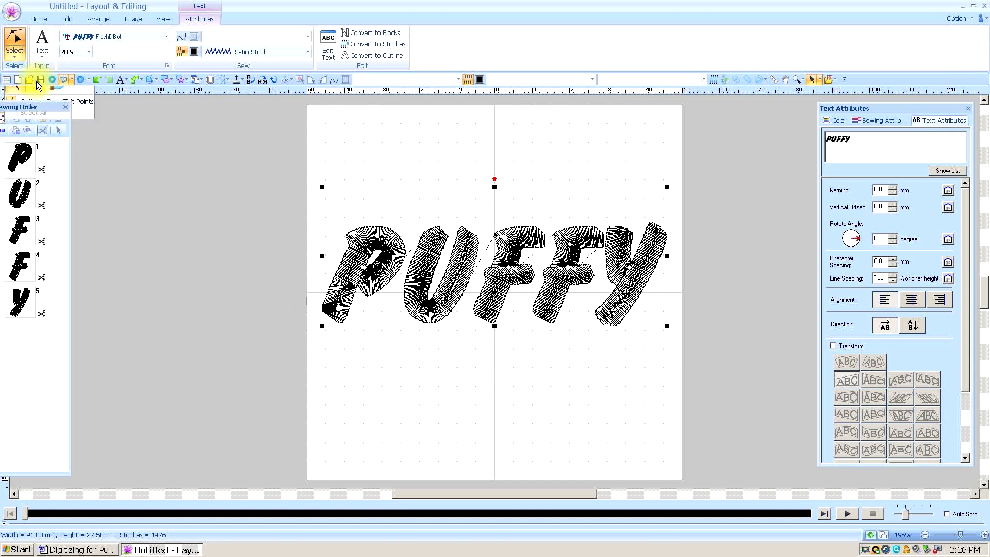
{"action": "left_click", "coordinate": [630, 287]}
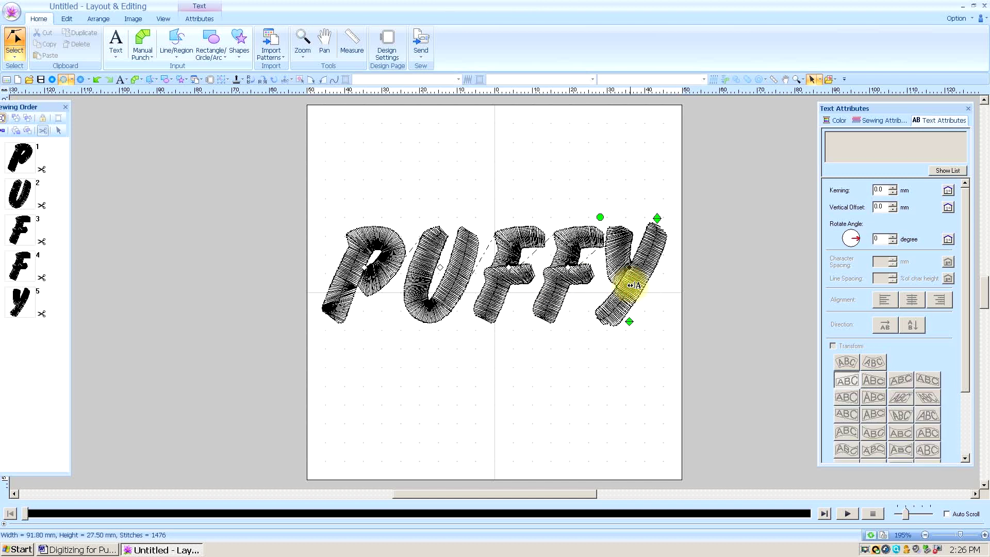
{"action": "left_click_drag", "start_coordinate": [625, 281], "coordinate": [637, 281]}
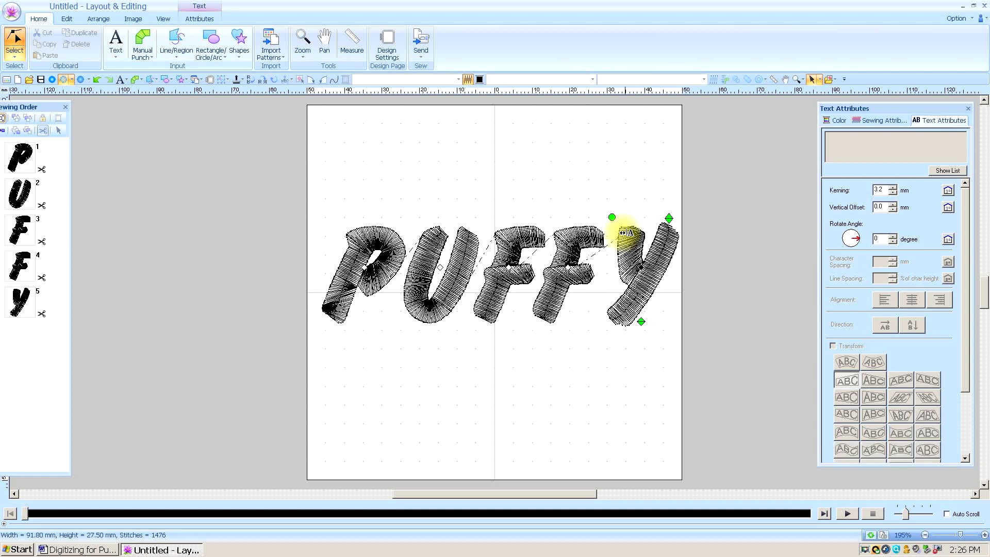
{"action": "left_click_drag", "start_coordinate": [598, 223], "coordinate": [599, 221]}
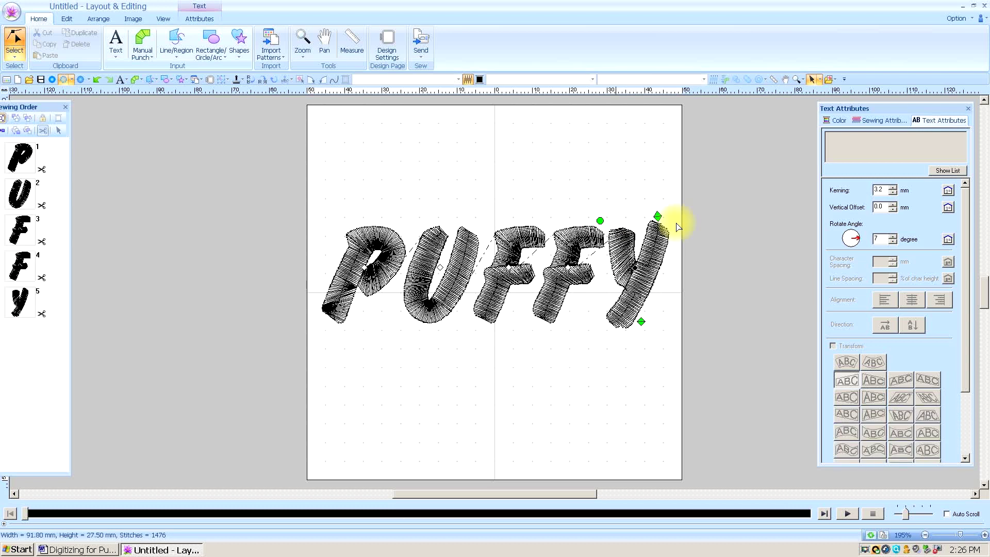
Step: Stitch the Y in 019 Sky Blue, then select the whole design
{"action": "left_click", "coordinate": [841, 121]}
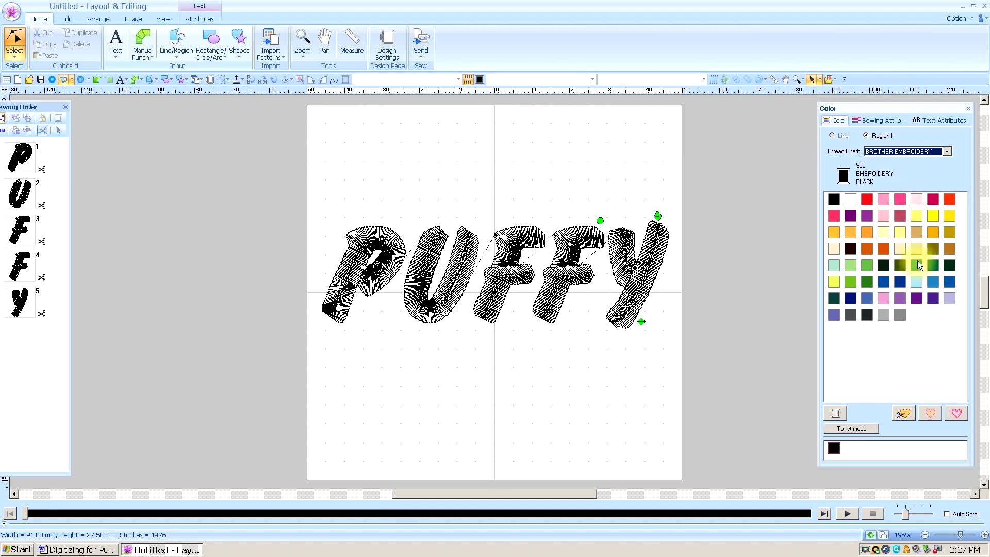
{"action": "left_click", "coordinate": [933, 282]}
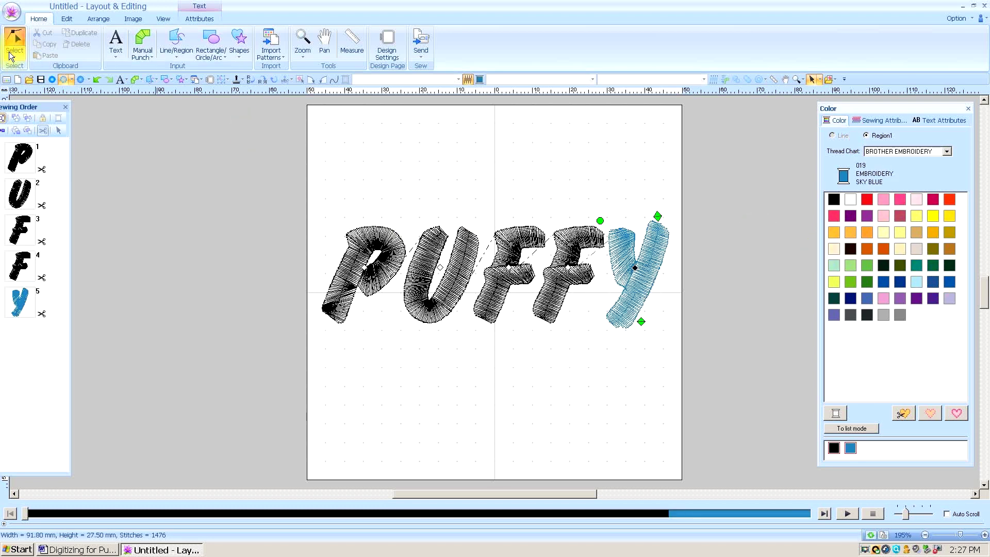
{"action": "left_click", "coordinate": [15, 52]}
{"action": "left_click", "coordinate": [447, 134]}
{"action": "key", "text": "ctrl+a"}
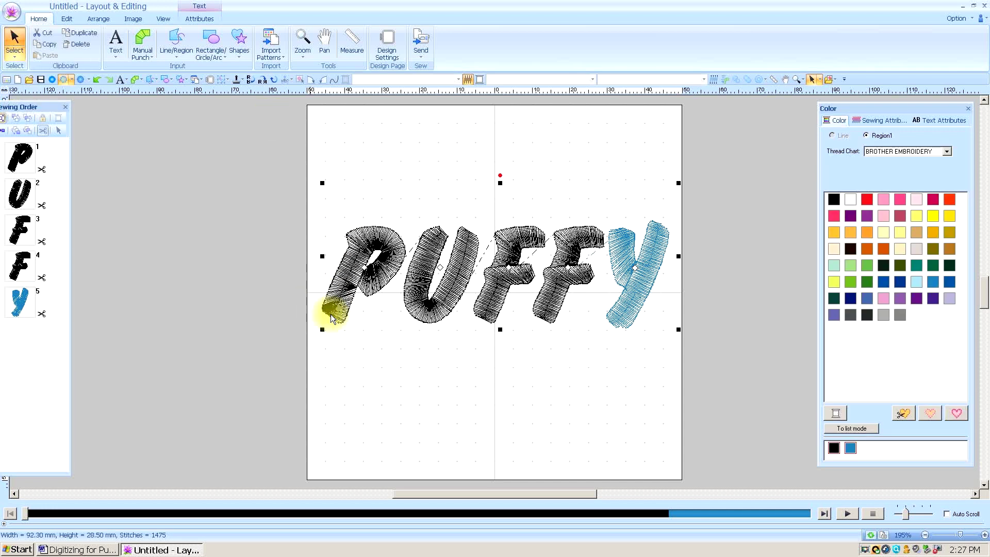
Step: Convert the PUFFY text into separate letter blocks
{"action": "left_click", "coordinate": [404, 380]}
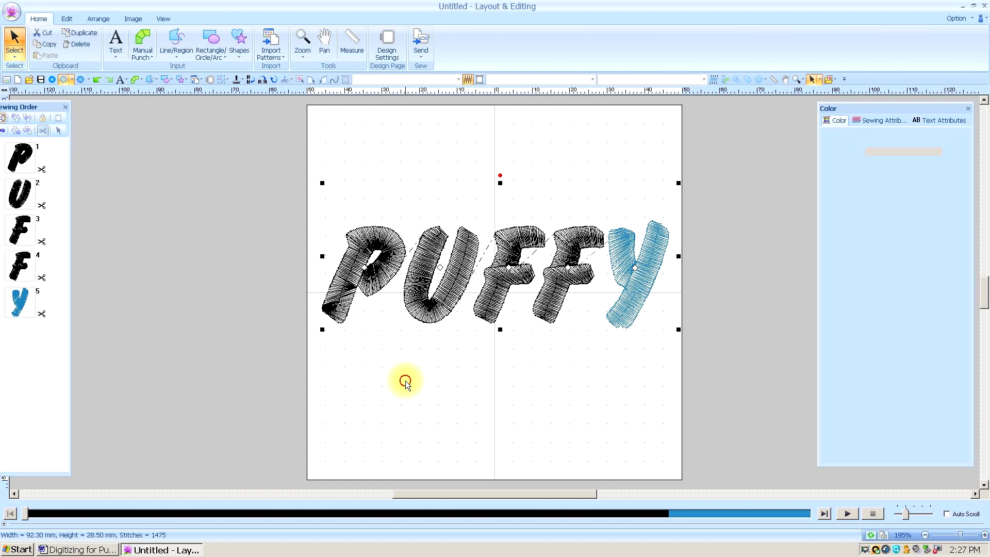
{"action": "left_click", "coordinate": [353, 273]}
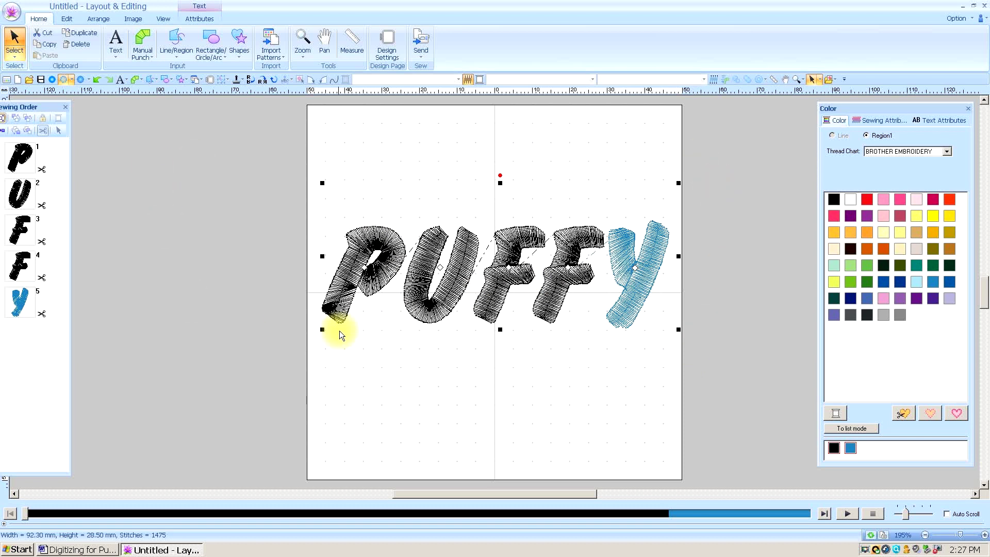
{"action": "left_click", "coordinate": [201, 20]}
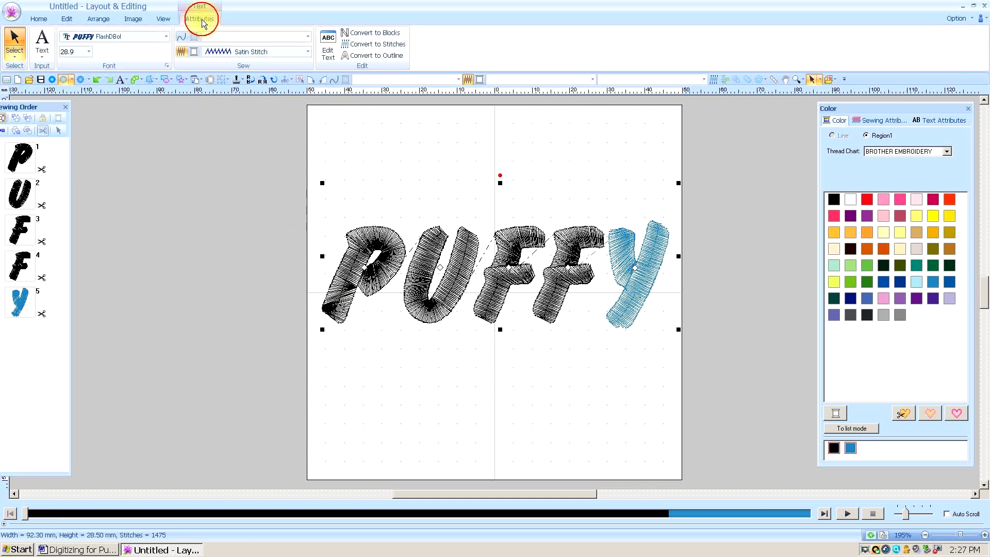
{"action": "left_click", "coordinate": [367, 35]}
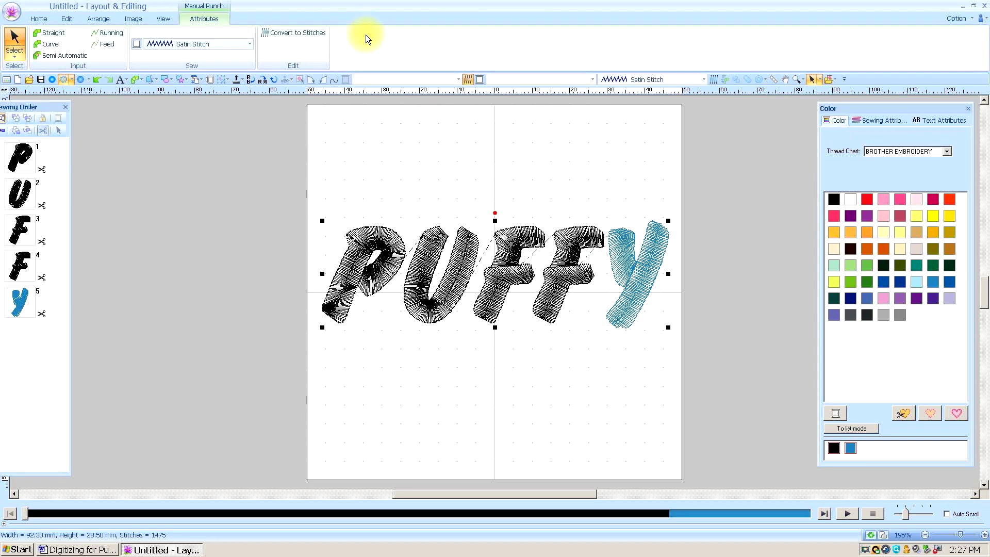
Step: Check each letter's thread colour: Y, both Fs, U and P
{"action": "left_click", "coordinate": [434, 138]}
{"action": "left_click", "coordinate": [641, 283]}
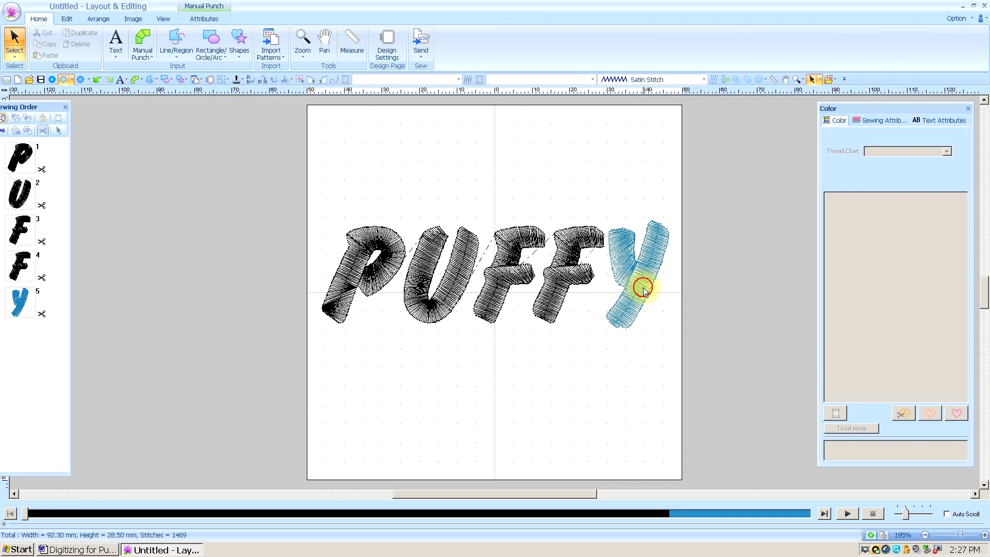
{"action": "left_click", "coordinate": [565, 278]}
{"action": "left_click", "coordinate": [504, 275]}
{"action": "left_click", "coordinate": [425, 295]}
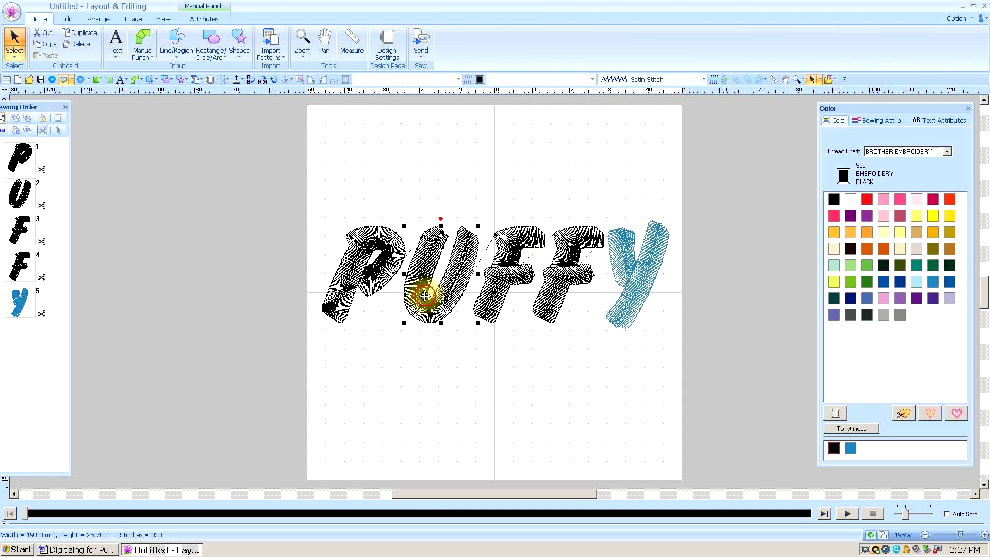
{"action": "left_click", "coordinate": [348, 280]}
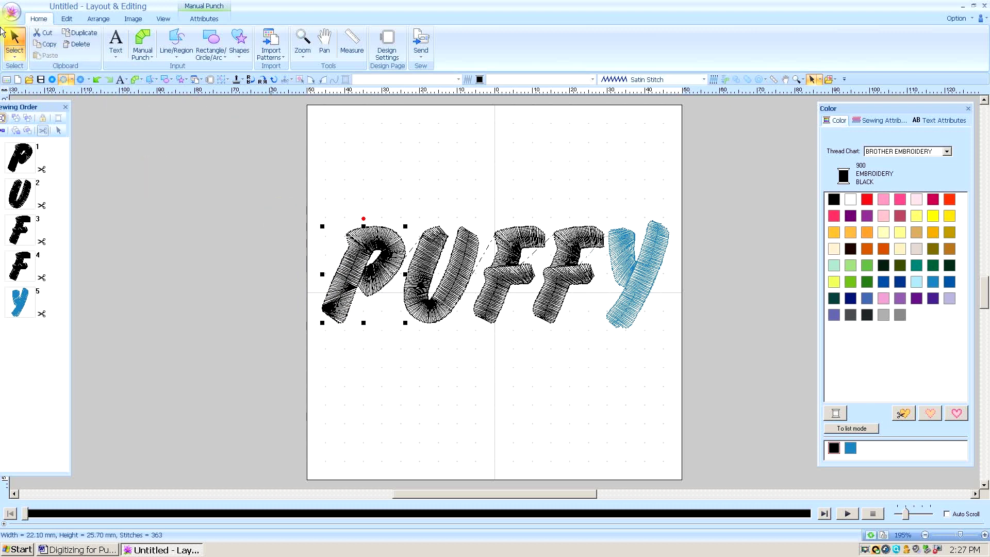
Step: Switch to stitch-point editing and zoom in on the P's lower stem
{"action": "left_click", "coordinate": [15, 60]}
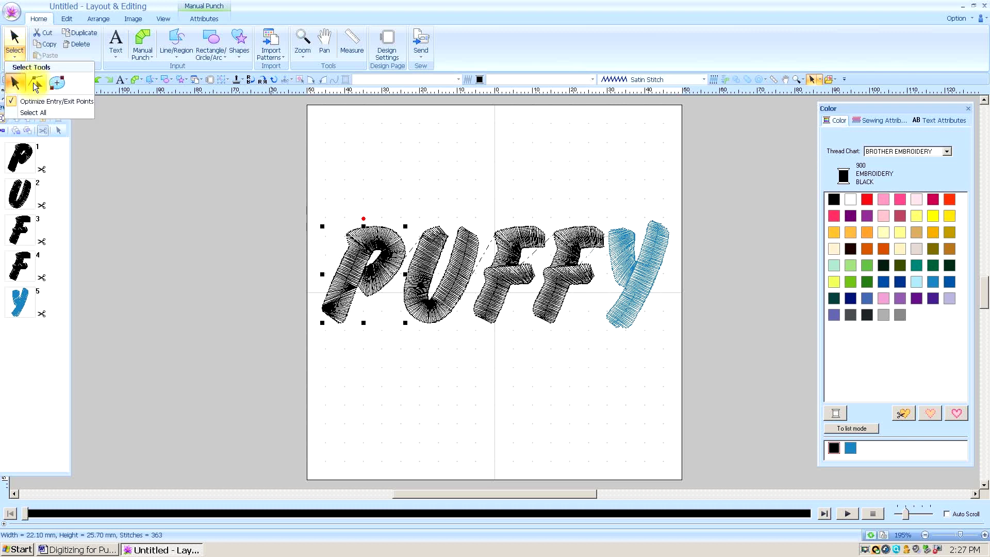
{"action": "left_click", "coordinate": [35, 84]}
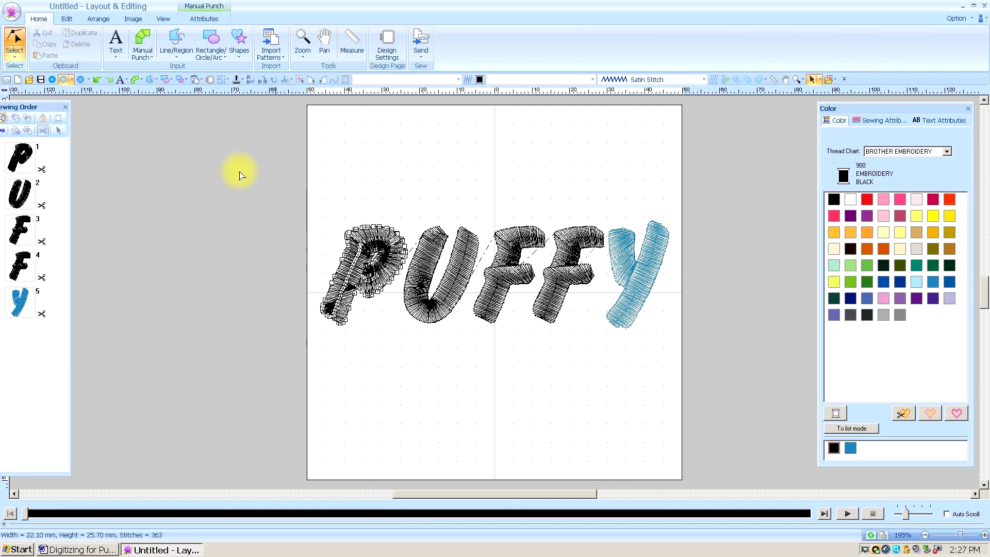
{"action": "left_click", "coordinate": [302, 46]}
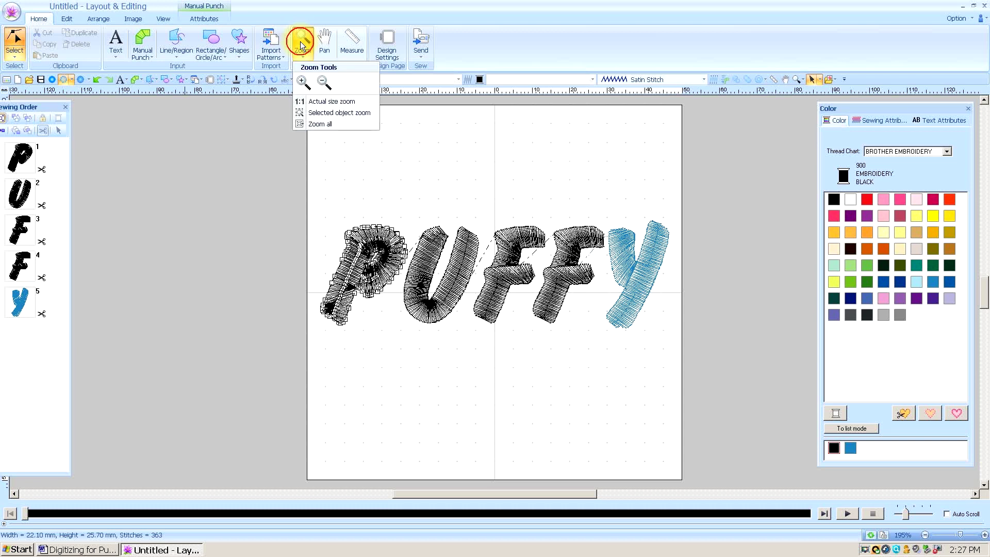
{"action": "left_click", "coordinate": [303, 82]}
{"action": "mouse_move", "coordinate": [316, 254]}
{"action": "left_mouse_down"}
{"action": "mouse_move", "coordinate": [332, 324]}
{"action": "mouse_move", "coordinate": [391, 338]}
{"action": "left_mouse_up"}
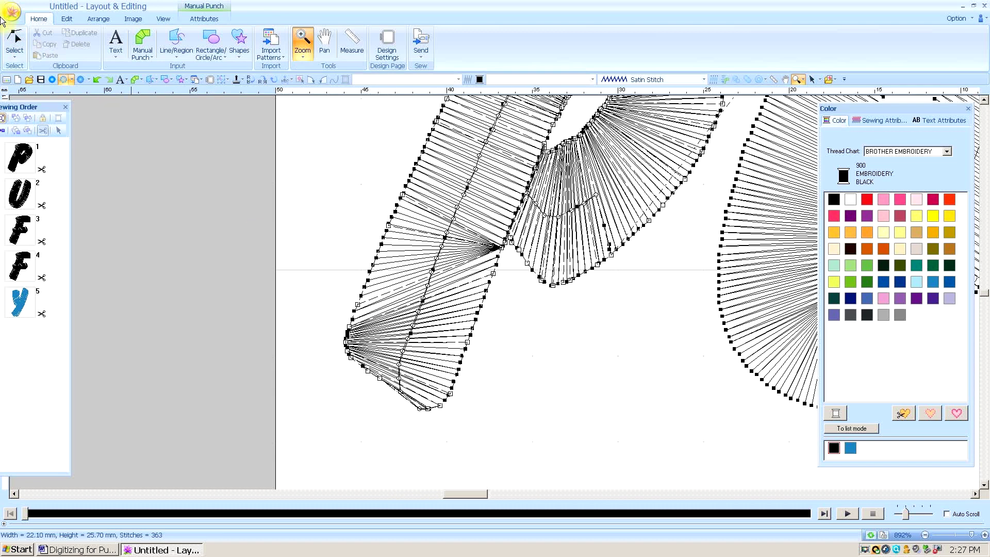
Step: Delete one P outline point and convert a left-edge point to a curve
{"action": "left_click", "coordinate": [15, 44]}
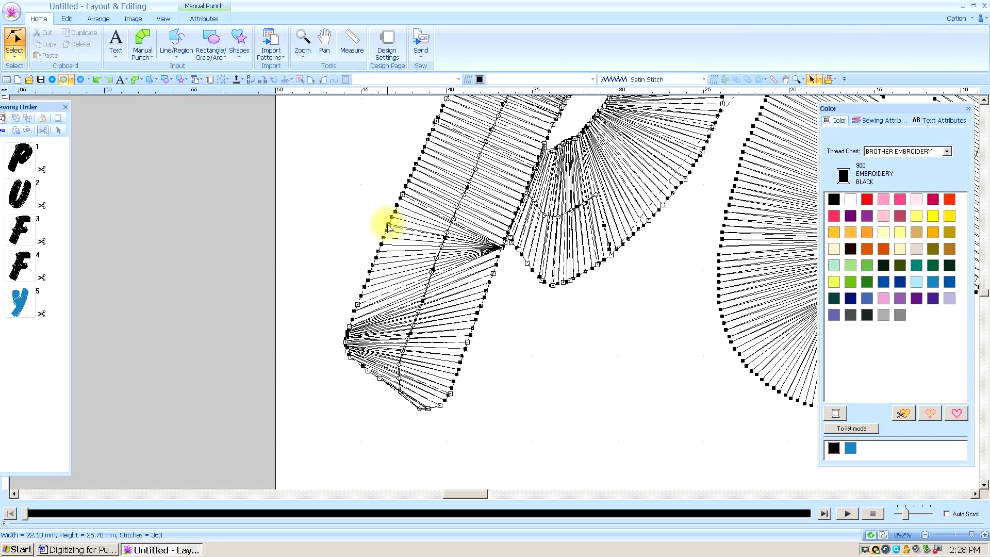
{"action": "left_click", "coordinate": [389, 227]}
{"action": "right_click", "coordinate": [389, 228]}
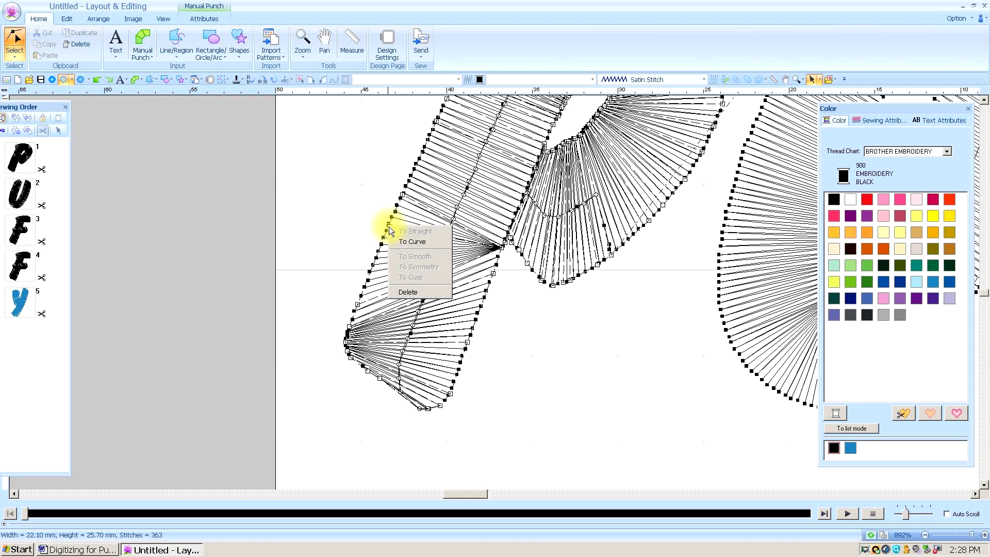
{"action": "left_click", "coordinate": [410, 292]}
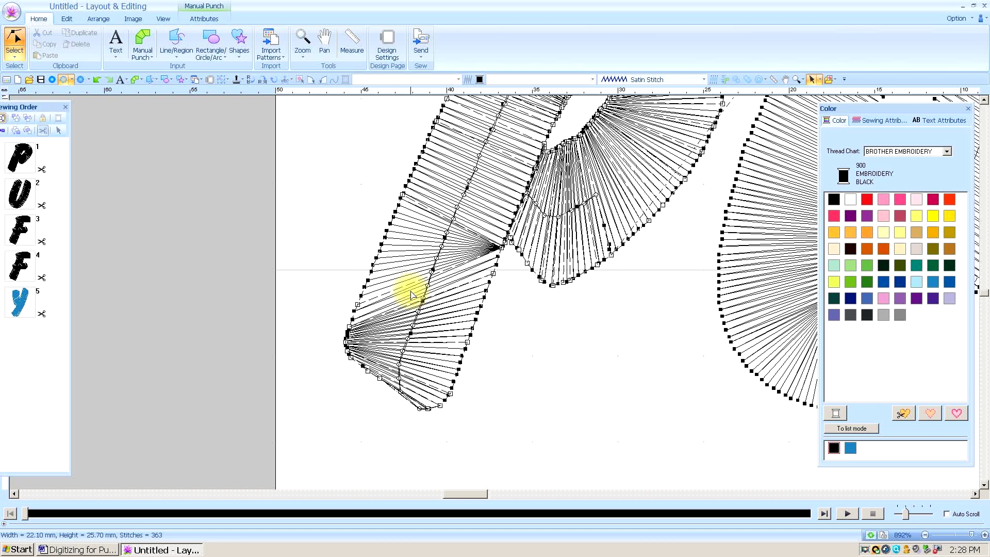
{"action": "right_click", "coordinate": [357, 305]}
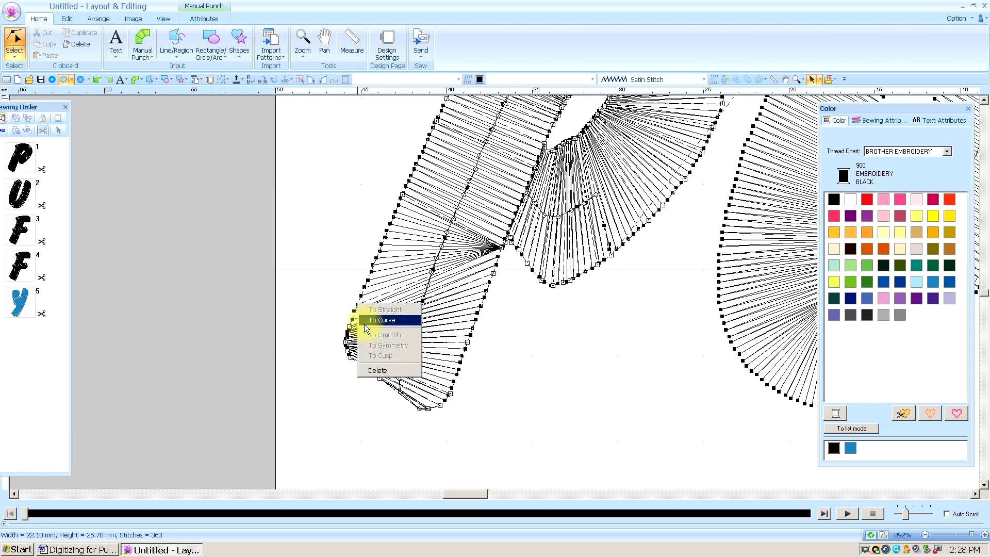
{"action": "left_click", "coordinate": [383, 371]}
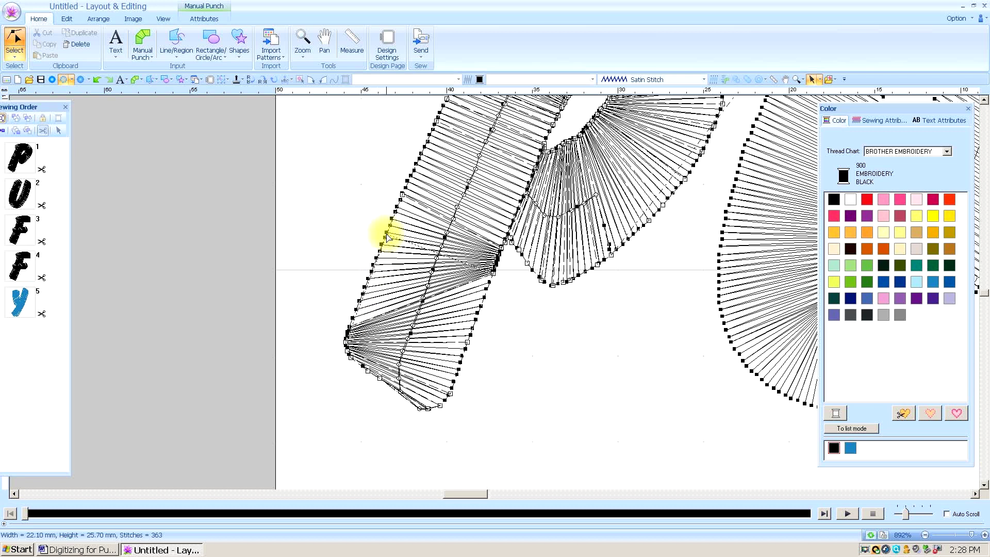
Step: Reposition the P's left-edge nodes so the satin stitches run evenly parallel
{"action": "left_click", "coordinate": [387, 234]}
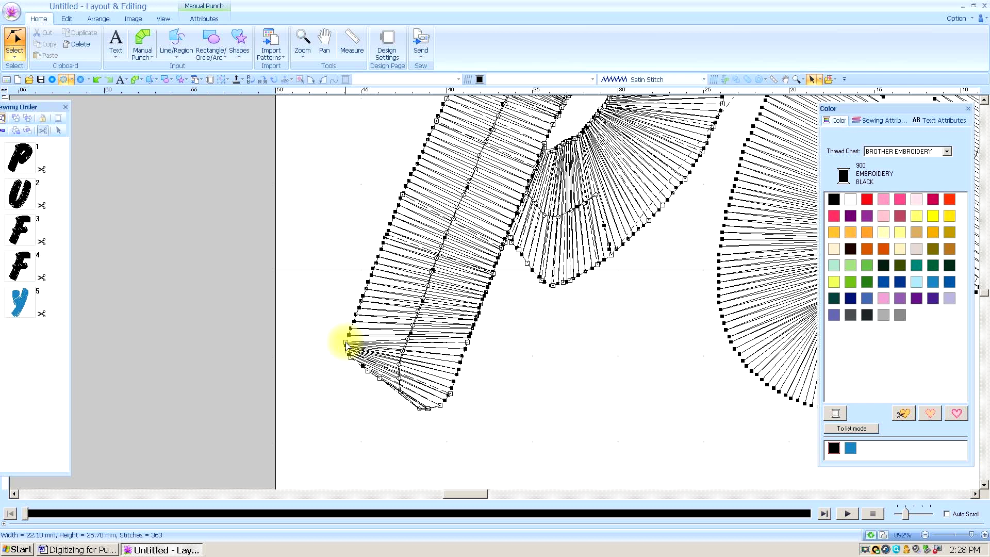
{"action": "left_click_drag", "start_coordinate": [346, 344], "coordinate": [361, 309]}
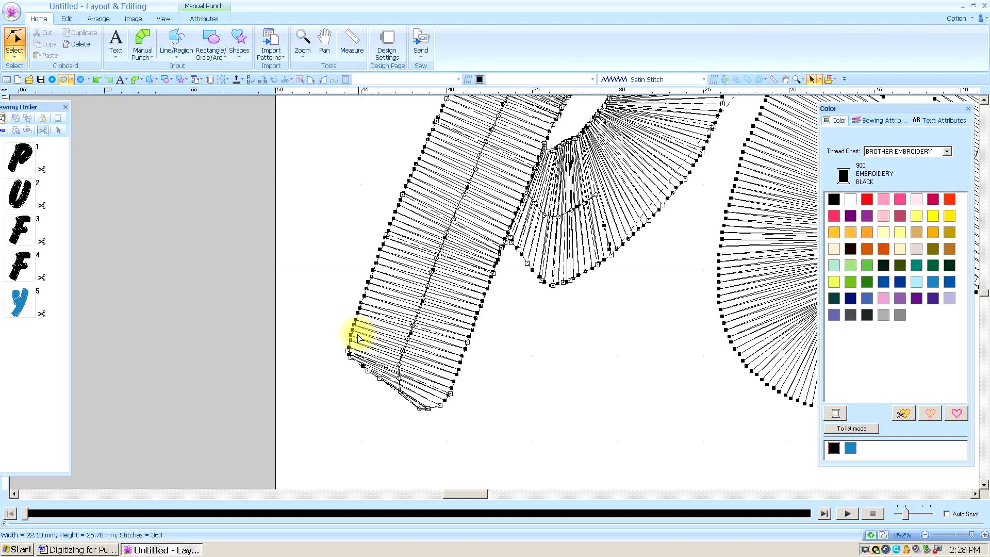
{"action": "left_click_drag", "start_coordinate": [347, 347], "coordinate": [349, 346]}
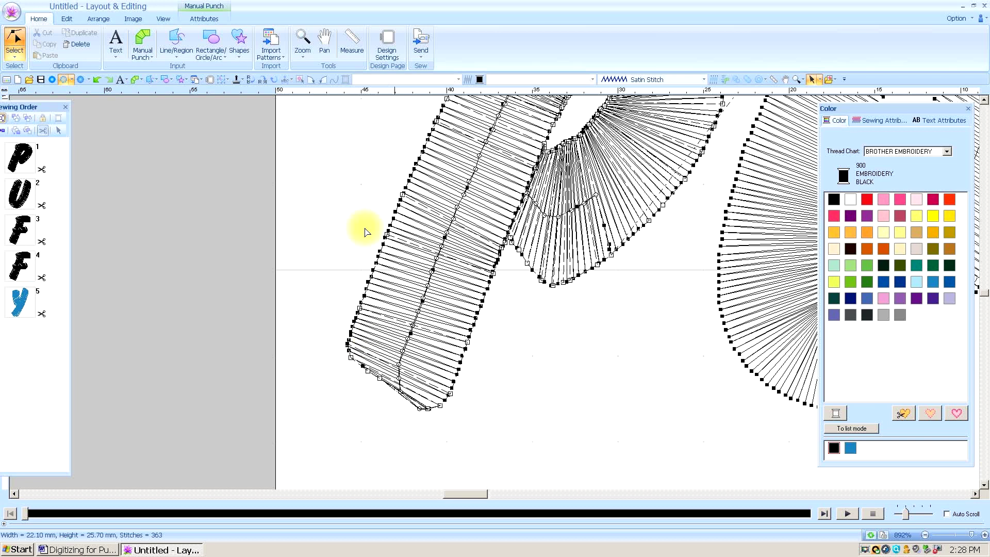
Step: Fit the whole design in view and marquee-select all the PUFFY letters
{"action": "left_click", "coordinate": [304, 54]}
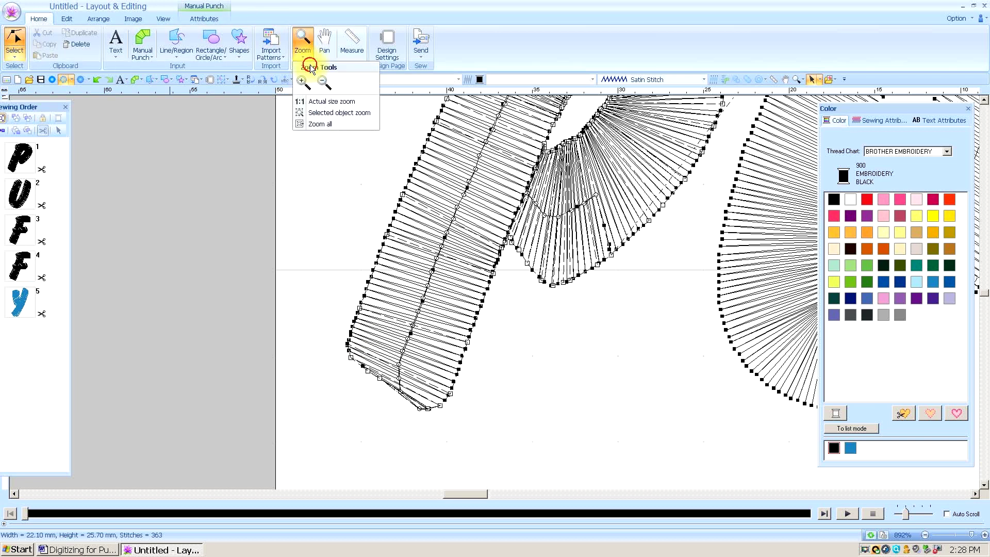
{"action": "left_click", "coordinate": [327, 124]}
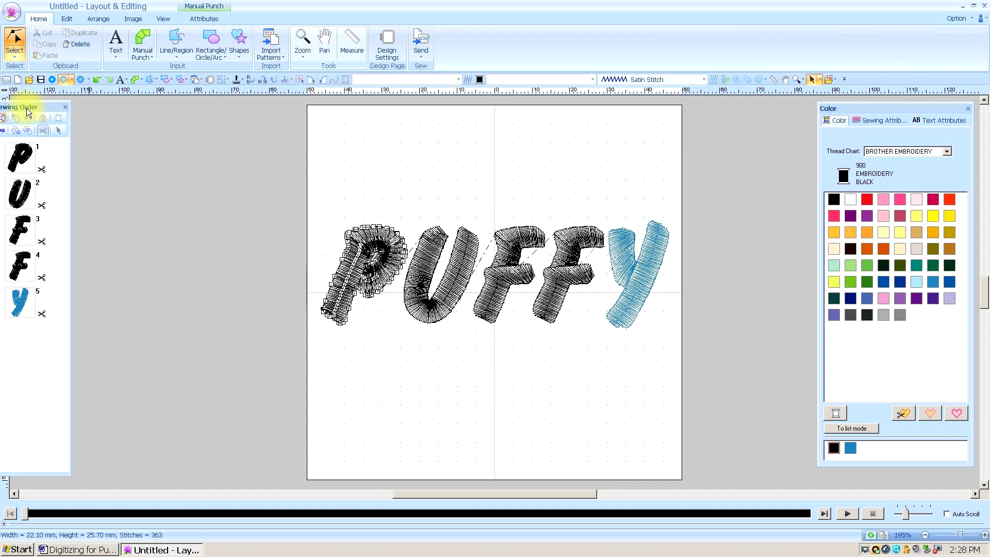
{"action": "left_click", "coordinate": [14, 52]}
{"action": "left_click", "coordinate": [323, 177]}
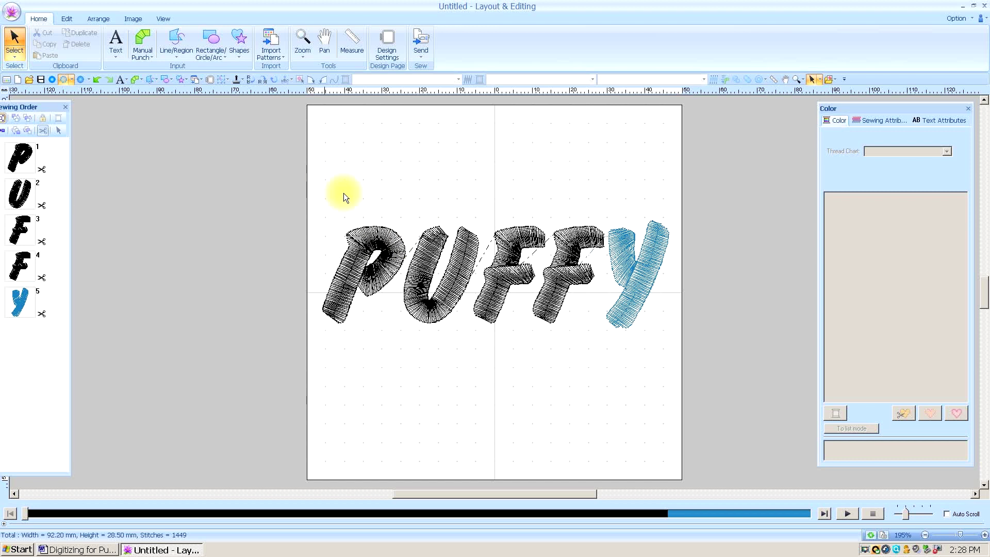
{"action": "left_click", "coordinate": [369, 247]}
{"action": "left_click", "coordinate": [421, 251]}
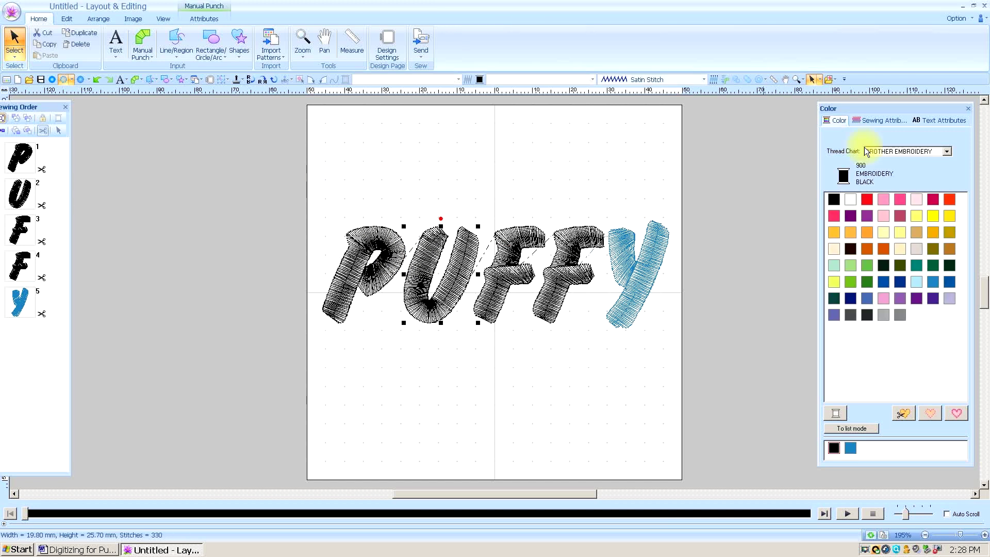
{"action": "left_click", "coordinate": [354, 176]}
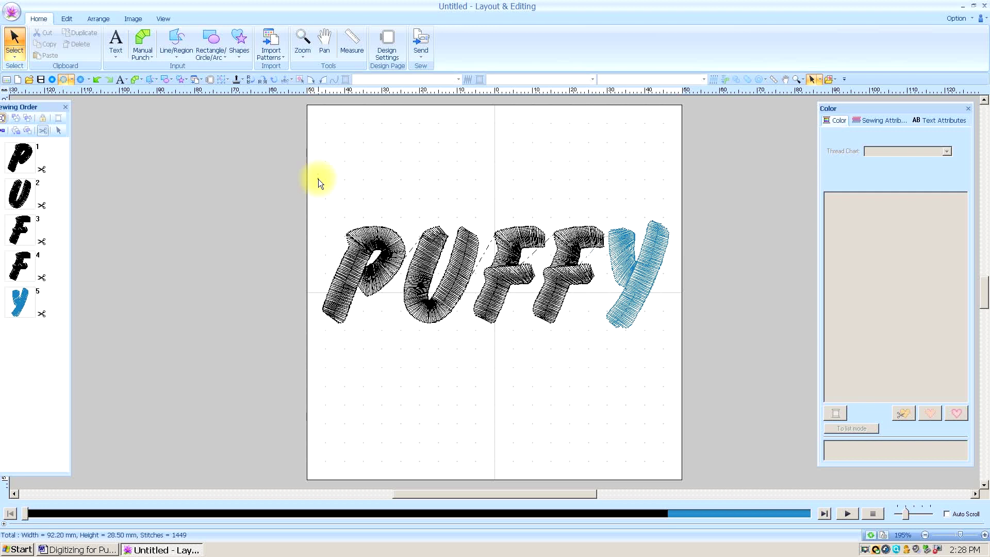
{"action": "left_click_drag", "start_coordinate": [318, 174], "coordinate": [680, 347]}
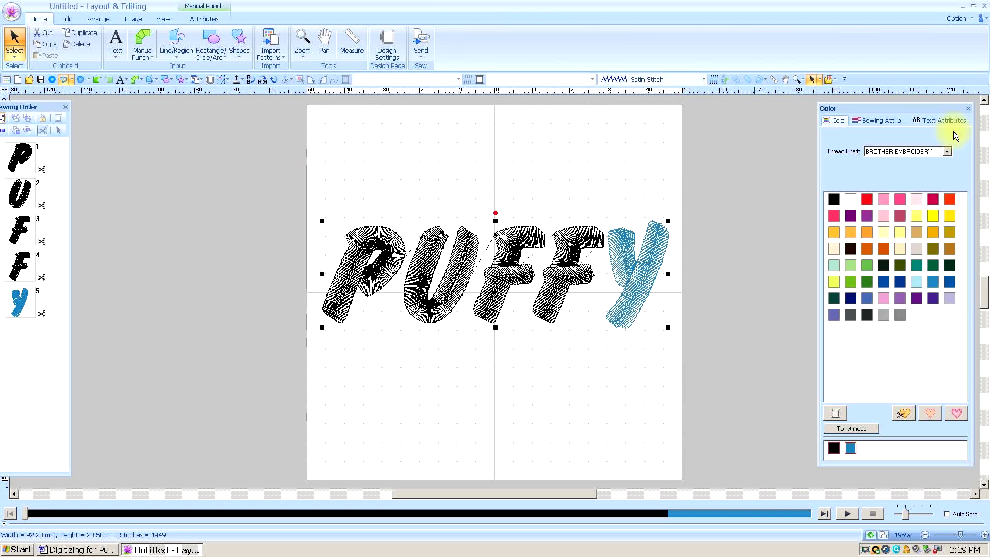
Step: Raise the region sew density from 5.0 to 7.0 line/mm
{"action": "left_click", "coordinate": [883, 120]}
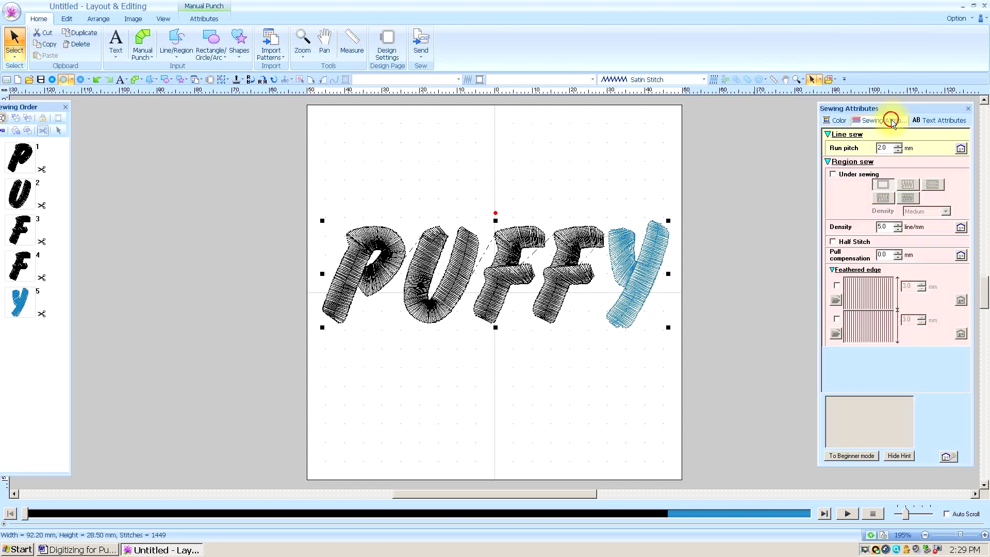
{"action": "left_click", "coordinate": [898, 223]}
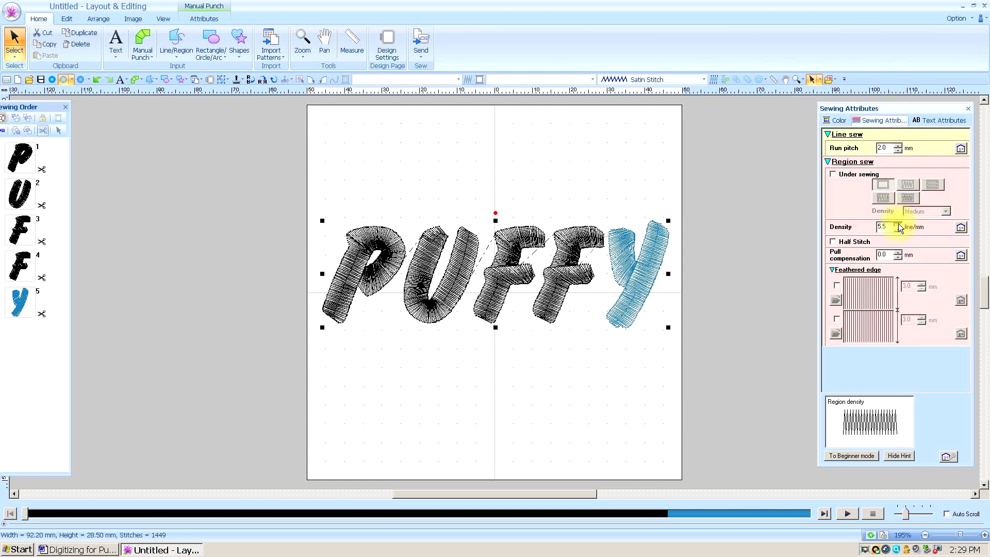
{"action": "left_click", "coordinate": [898, 224]}
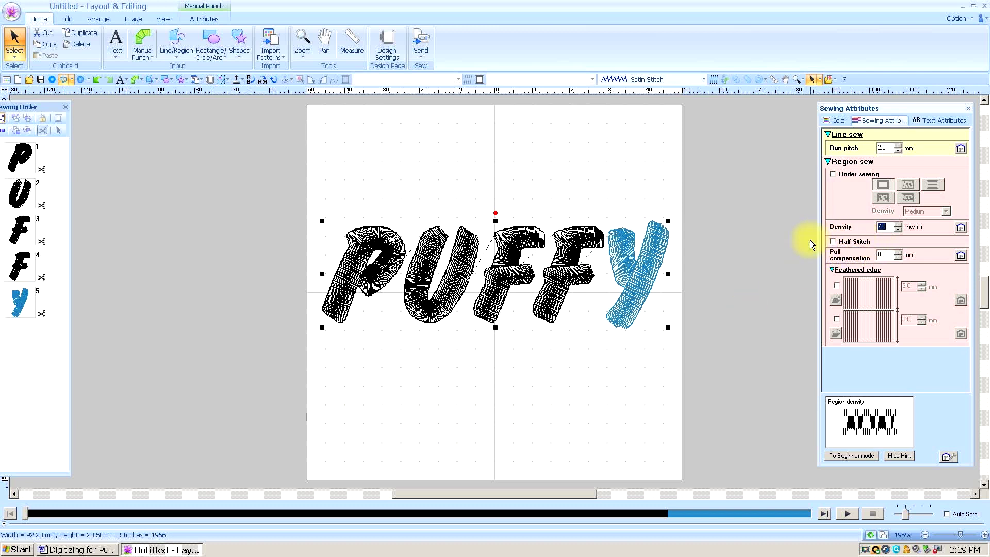
Step: Zoom in close on the PUFF letters and try Half Stitch, leaving it off
{"action": "left_click", "coordinate": [302, 42]}
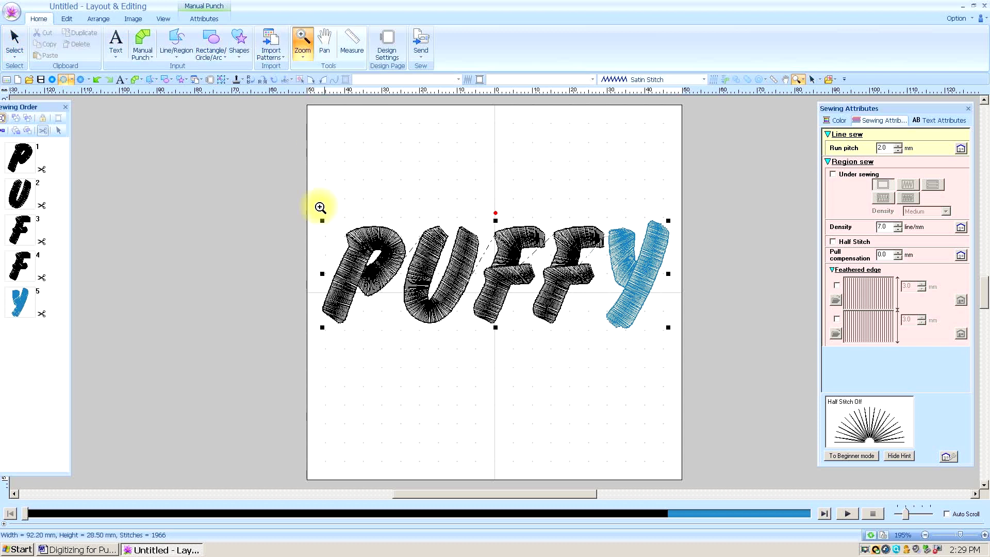
{"action": "left_click_drag", "start_coordinate": [320, 212], "coordinate": [681, 336]}
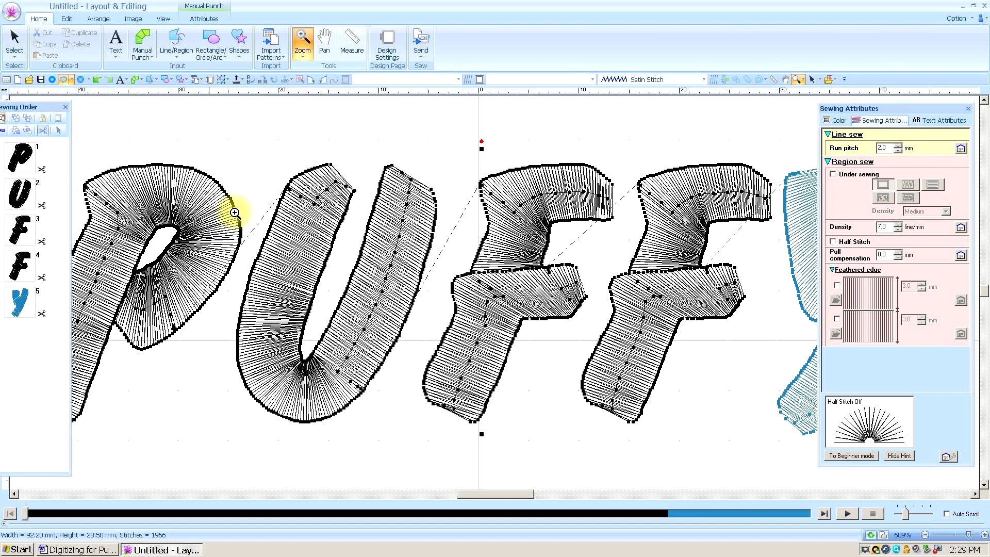
{"action": "left_click", "coordinate": [14, 42]}
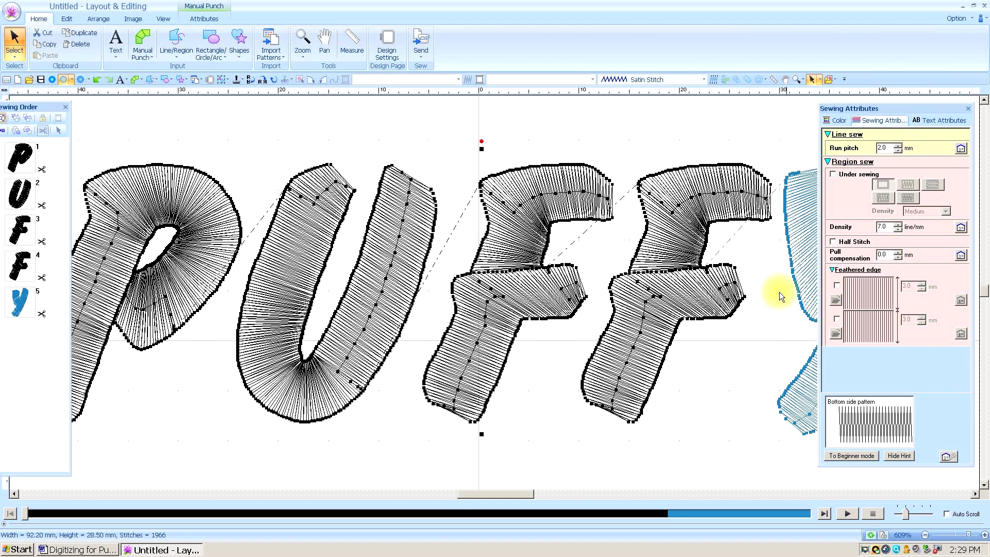
{"action": "left_click", "coordinate": [833, 243]}
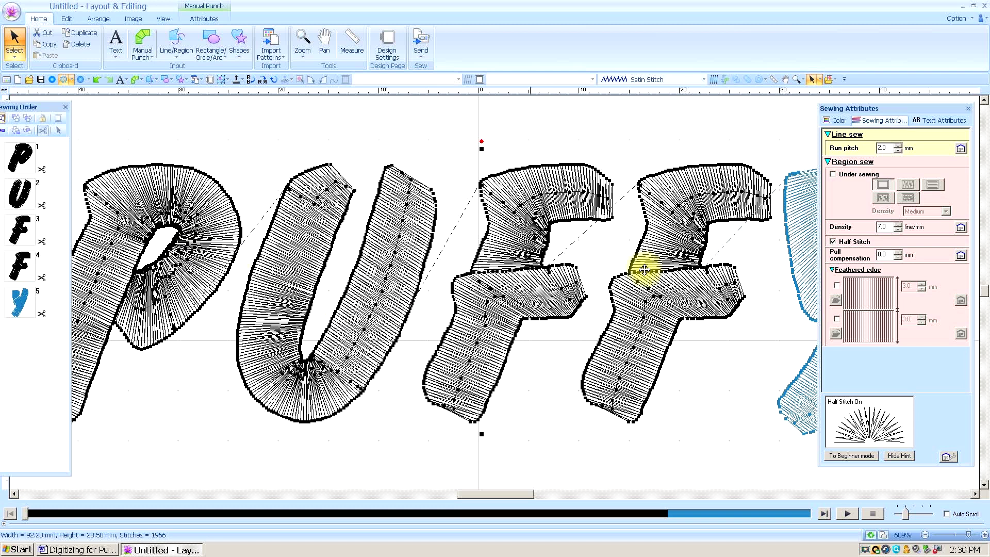
{"action": "left_click", "coordinate": [833, 242]}
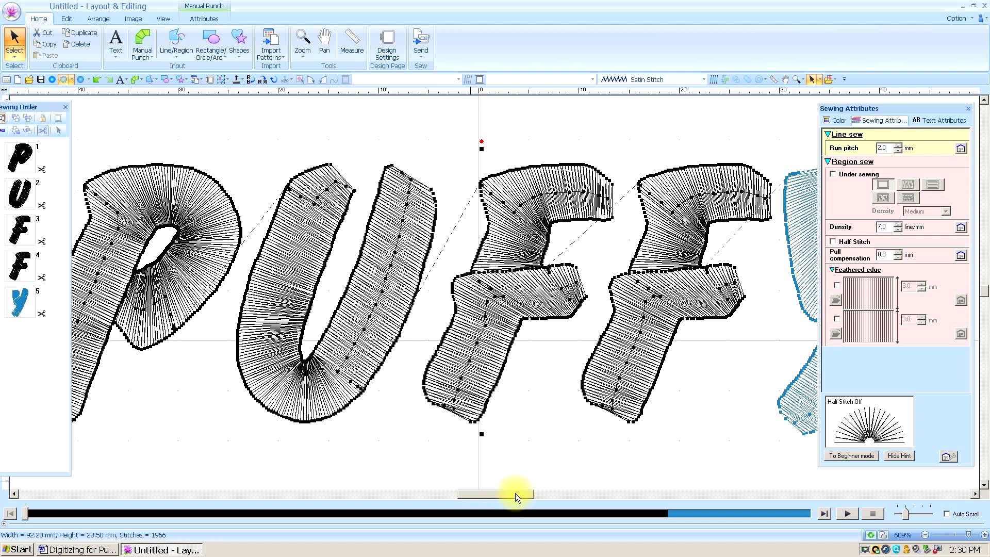
Step: Set the line sew run pitch to 7.3 mm, dropping the count to 1919 stitches
{"action": "left_click_drag", "start_coordinate": [515, 493], "coordinate": [510, 494]}
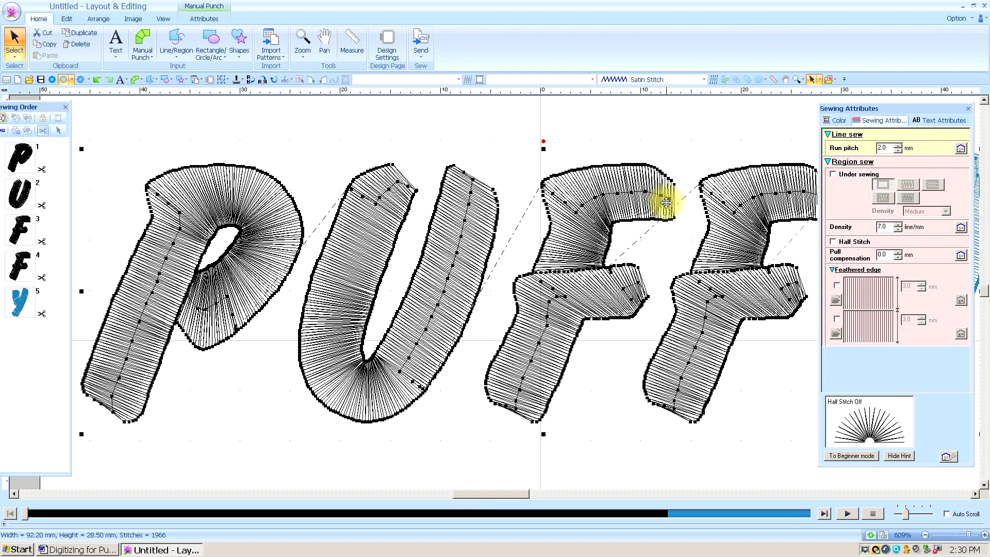
{"action": "left_click", "coordinate": [898, 146]}
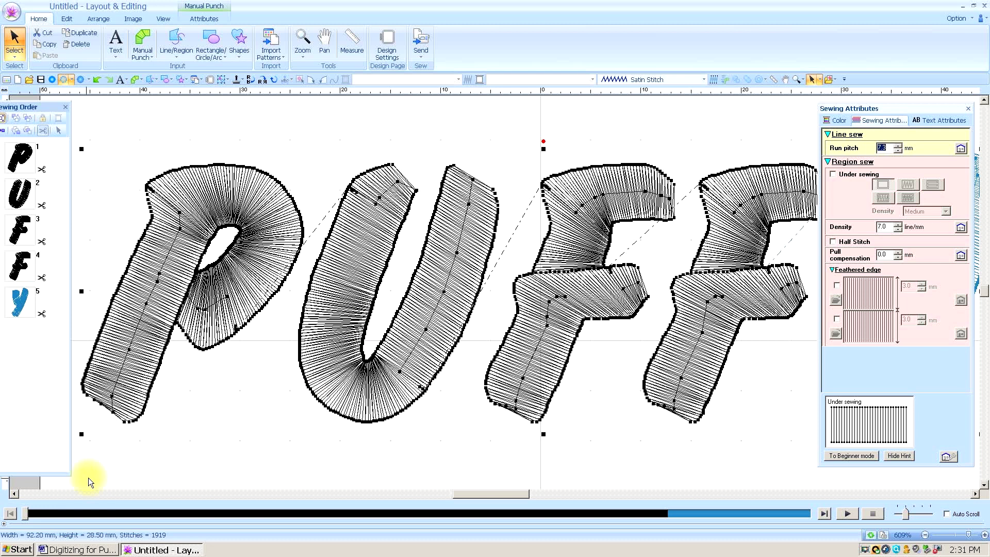
Step: Manually punch a small satin cap block over the bottom of the P's stem
{"action": "left_click", "coordinate": [15, 493]}
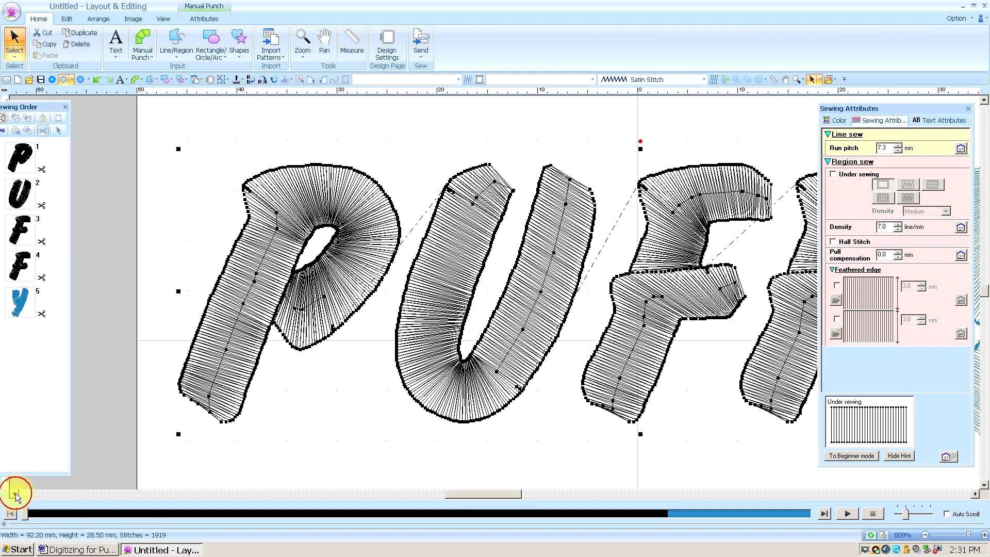
{"action": "left_click", "coordinate": [192, 407]}
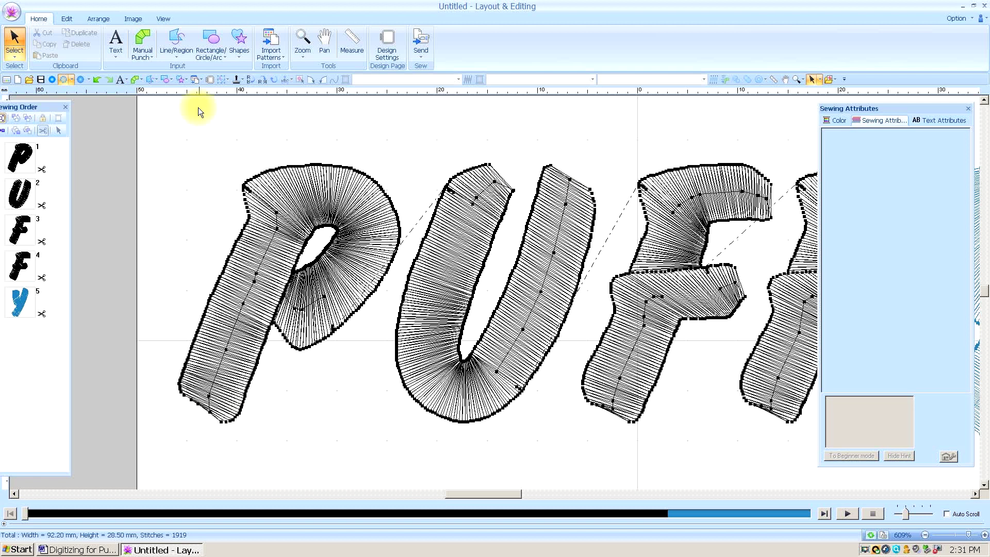
{"action": "left_click", "coordinate": [141, 50]}
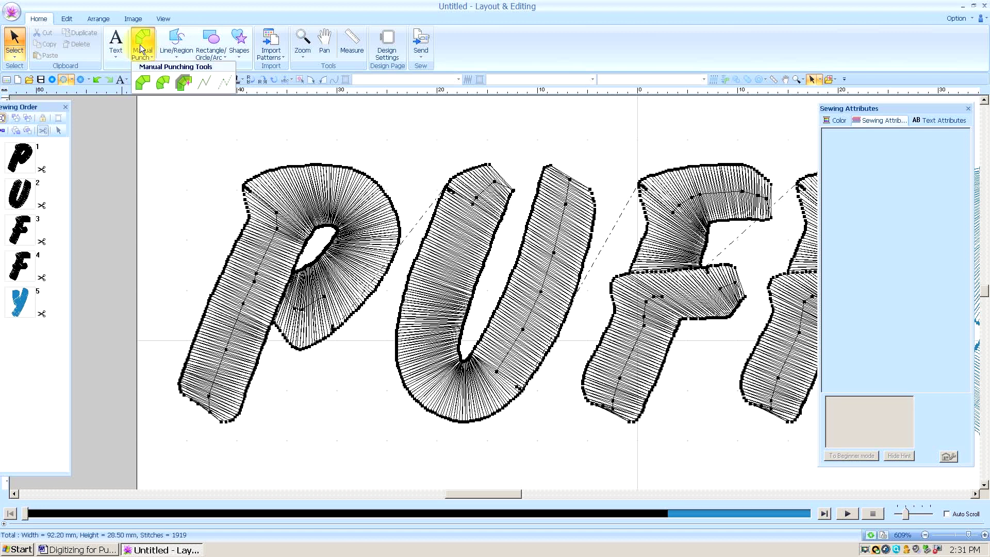
{"action": "left_click", "coordinate": [140, 81]}
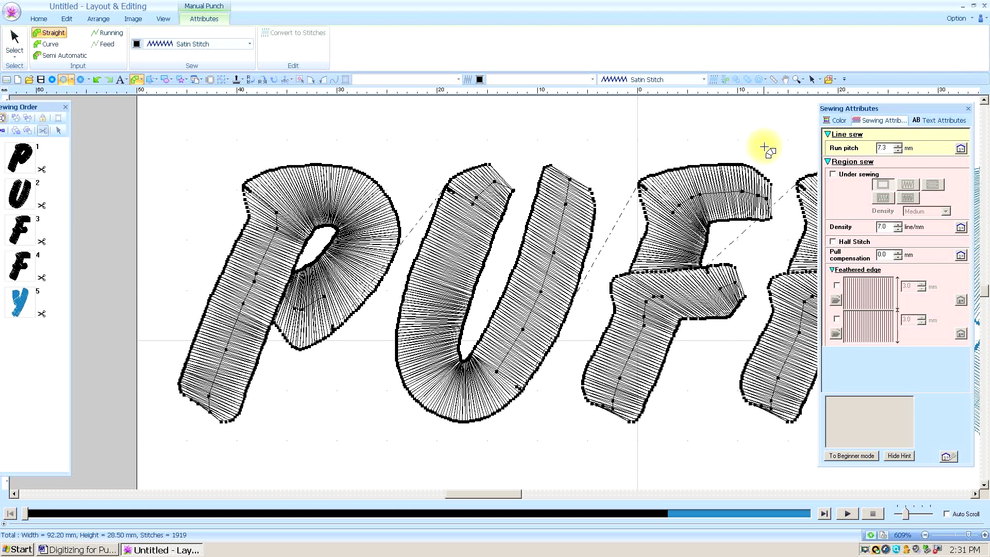
{"action": "mouse_move", "coordinate": [847, 227]}
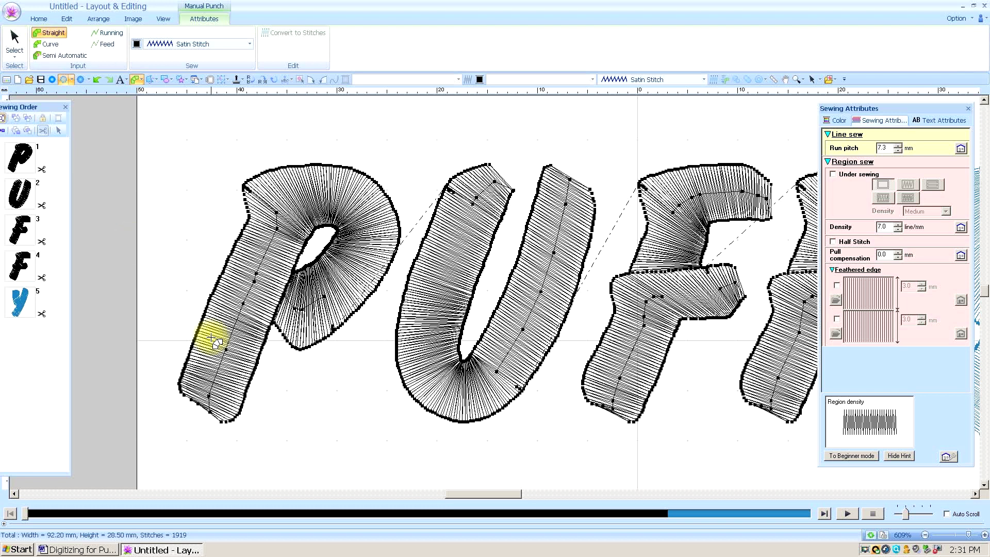
{"action": "left_click", "coordinate": [191, 386]}
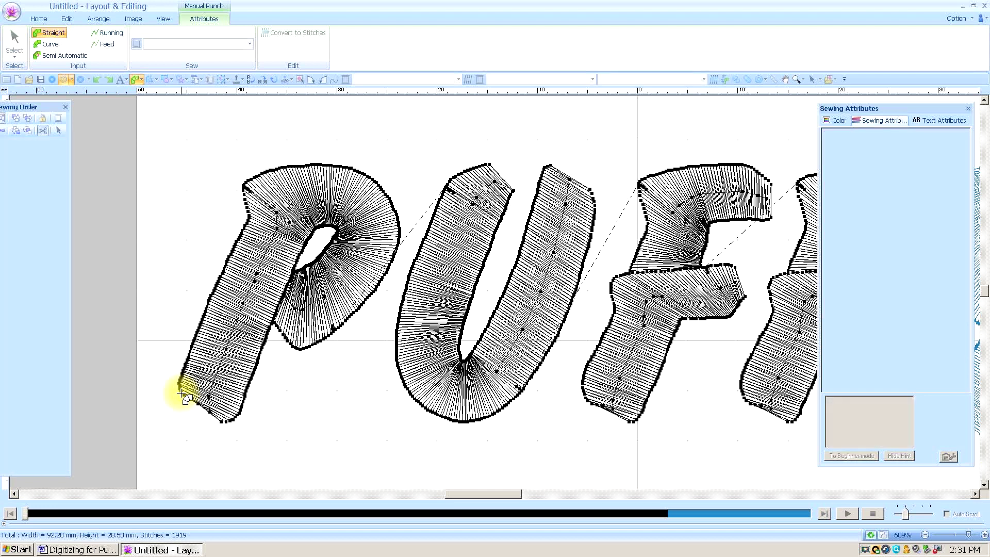
{"action": "left_click", "coordinate": [223, 408]}
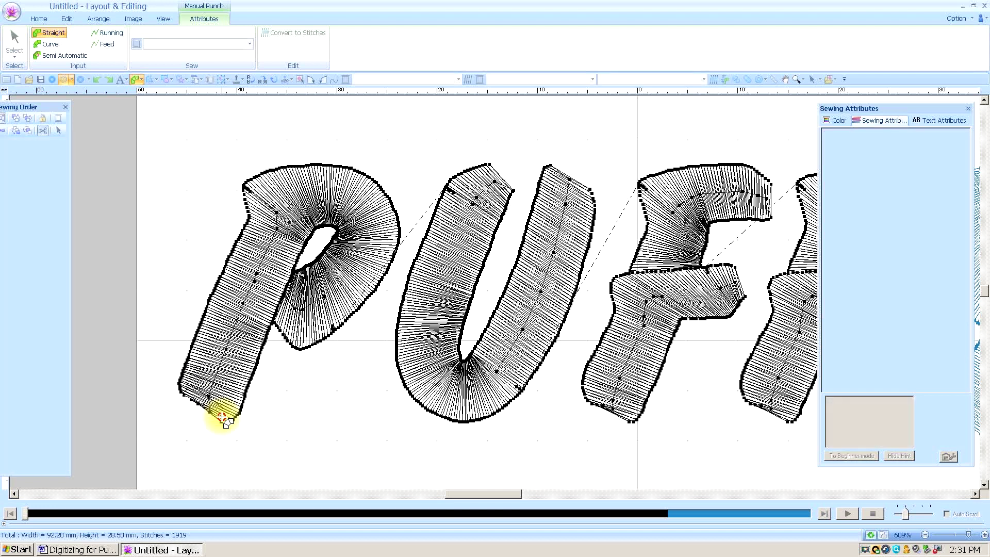
{"action": "left_click", "coordinate": [221, 423]}
{"action": "key", "text": "Return"}
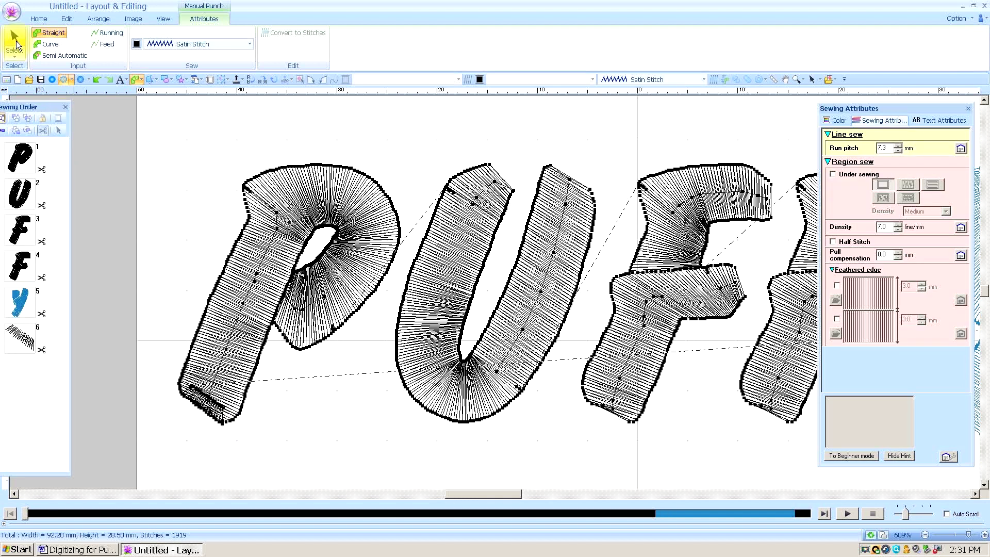
Step: Colour the cap block 800 Embroidery Red and deselect it
{"action": "left_click", "coordinate": [696, 209]}
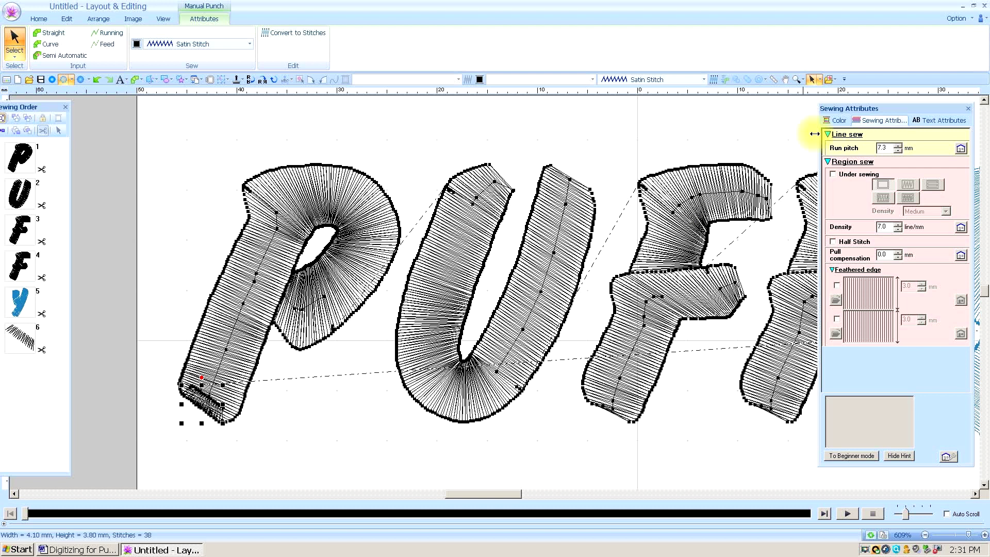
{"action": "left_click", "coordinate": [834, 120]}
{"action": "left_click", "coordinate": [866, 197]}
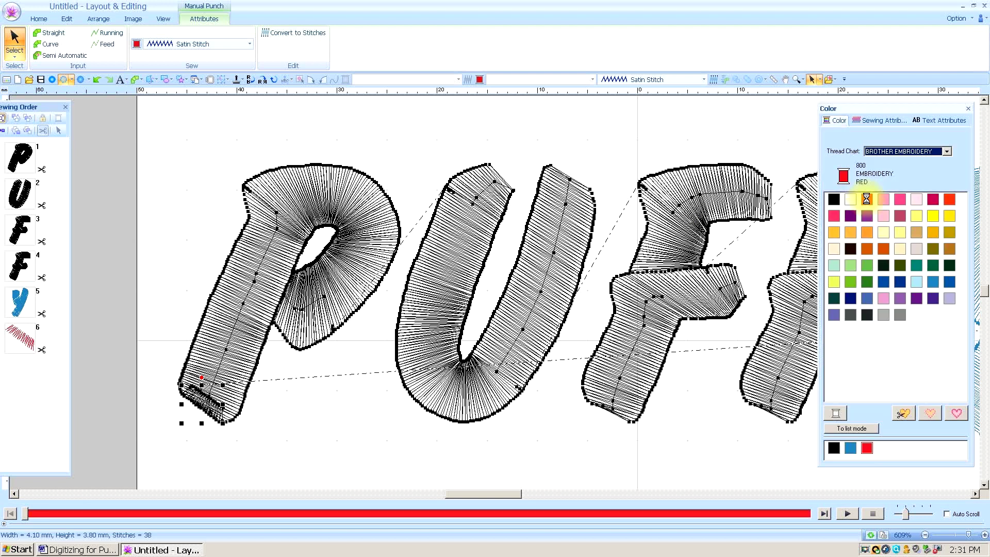
{"action": "left_click", "coordinate": [258, 447]}
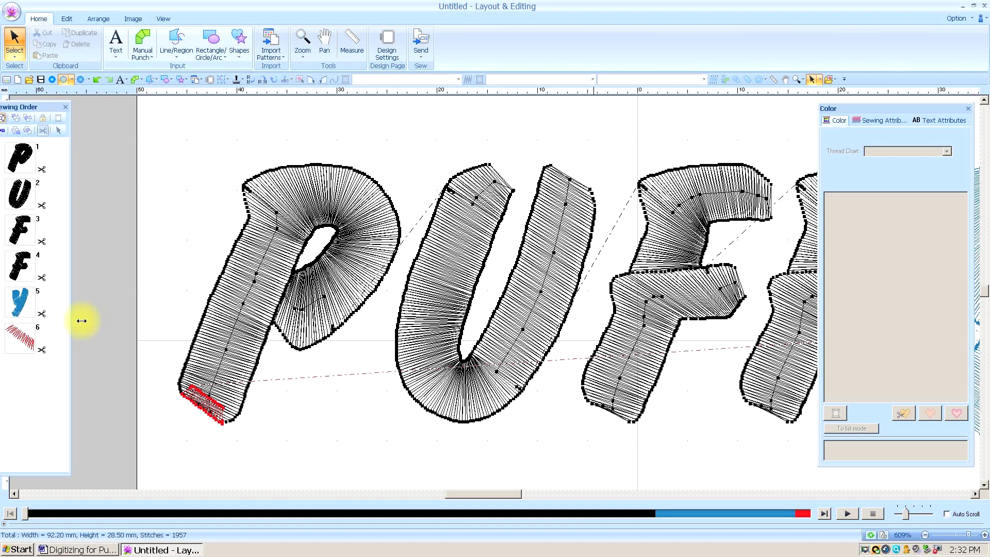
Step: Move the red cap to the top of the sewing order and draw a running path up the P's left edge
{"action": "left_click_drag", "start_coordinate": [24, 344], "coordinate": [28, 317]}
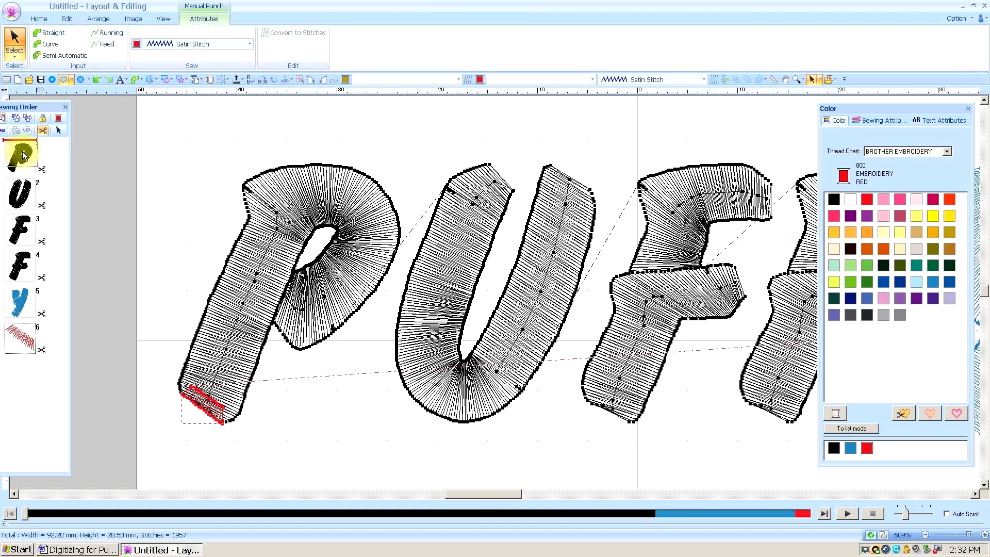
{"action": "left_click_drag", "start_coordinate": [23, 155], "coordinate": [24, 155]}
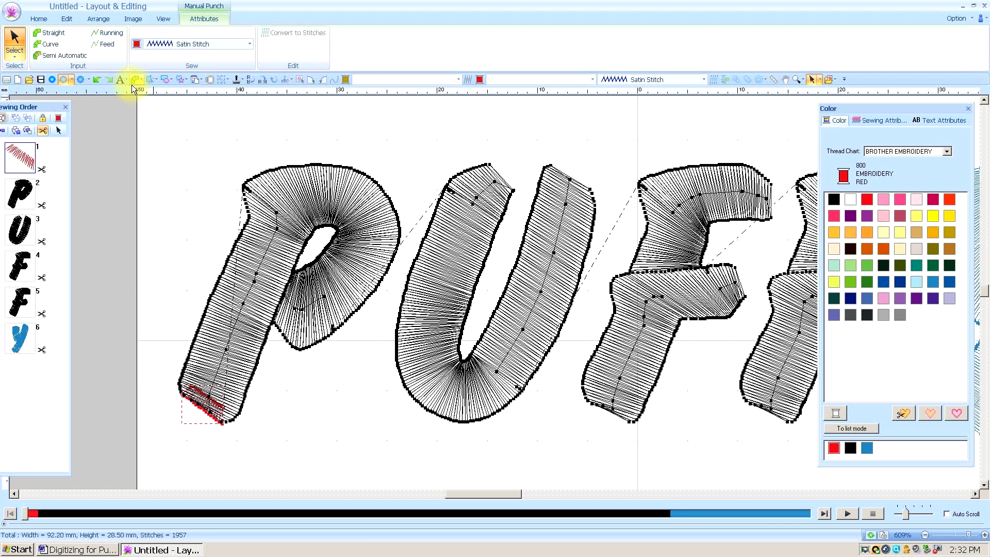
{"action": "left_click", "coordinate": [108, 35]}
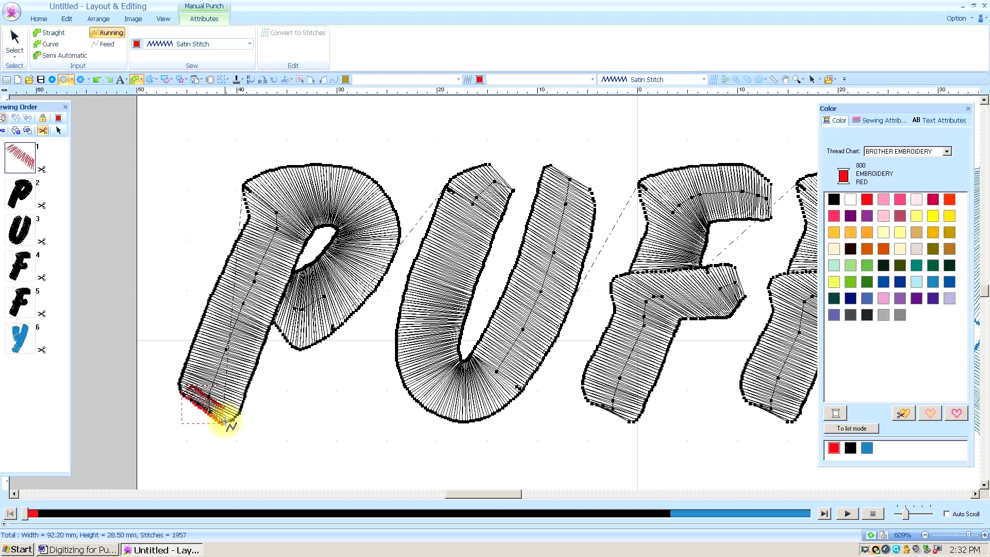
{"action": "left_click", "coordinate": [208, 405]}
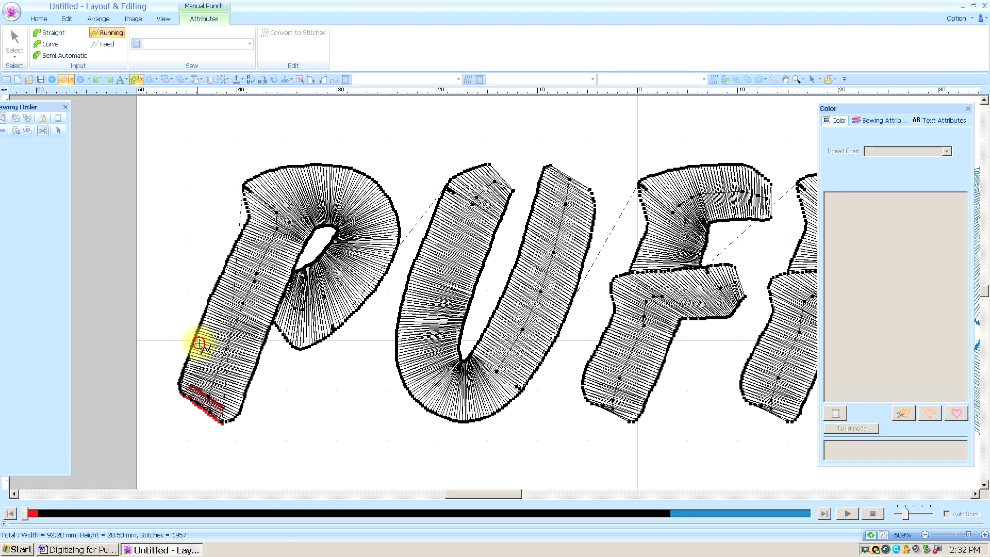
{"action": "left_click", "coordinate": [235, 255]}
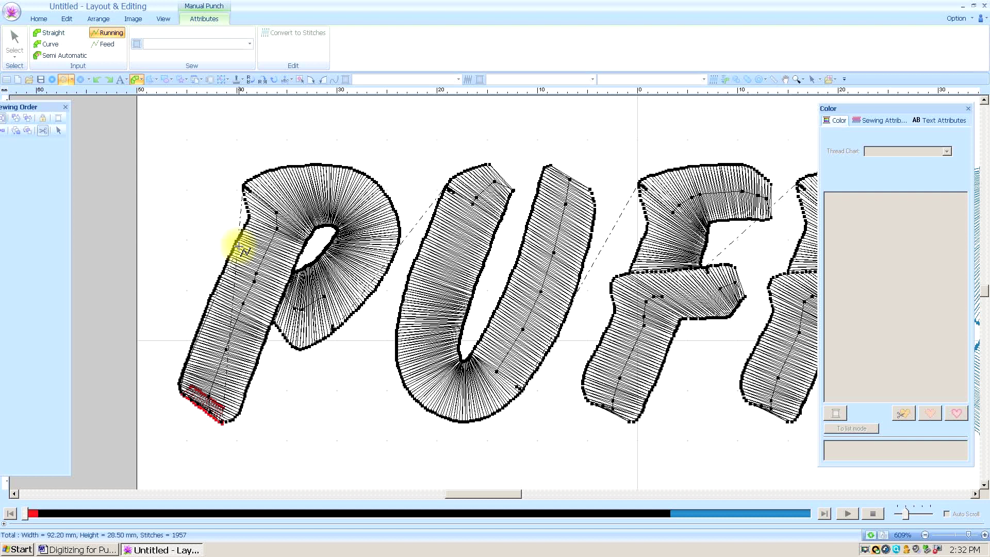
{"action": "left_click", "coordinate": [248, 199]}
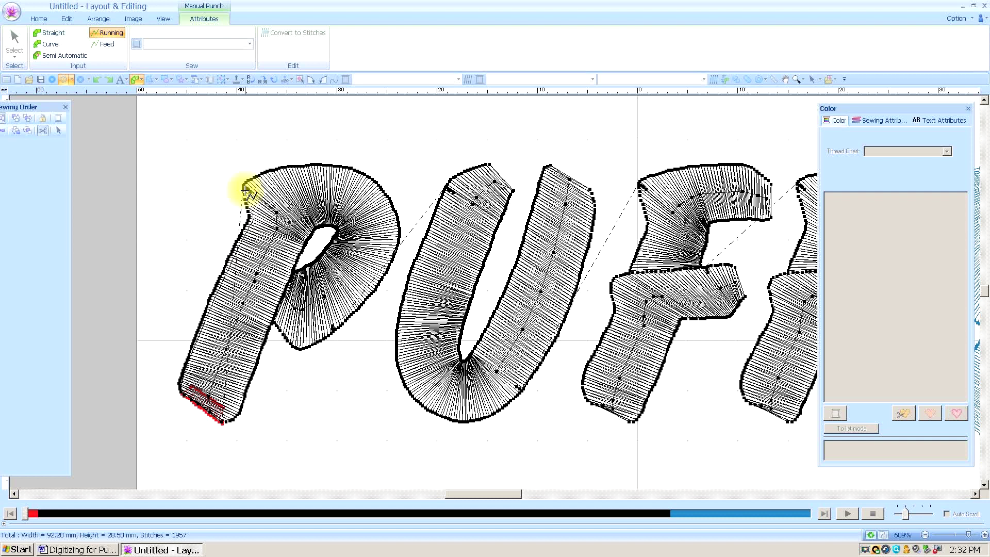
{"action": "key", "text": "Return"}
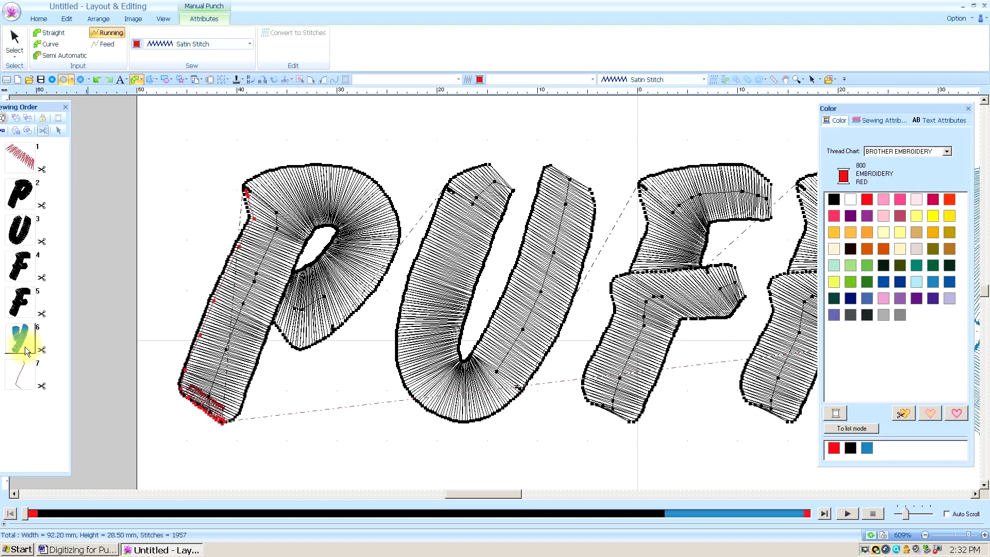
Step: Place the running path second in the sewing order, after the red cap, and choose Straight manual punching
{"action": "left_click", "coordinate": [23, 395]}
{"action": "left_click_drag", "start_coordinate": [23, 395], "coordinate": [30, 268]}
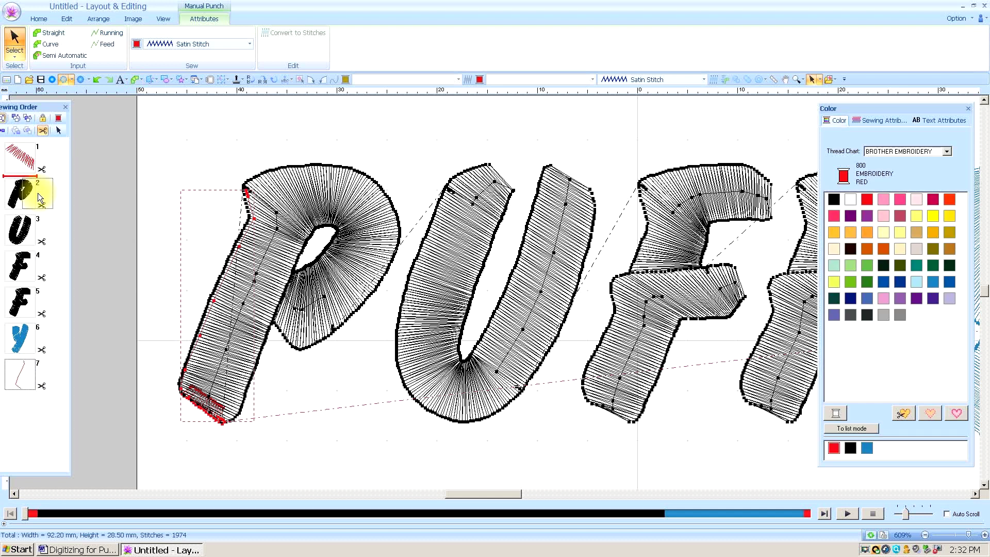
{"action": "left_click_drag", "start_coordinate": [38, 192], "coordinate": [42, 184]}
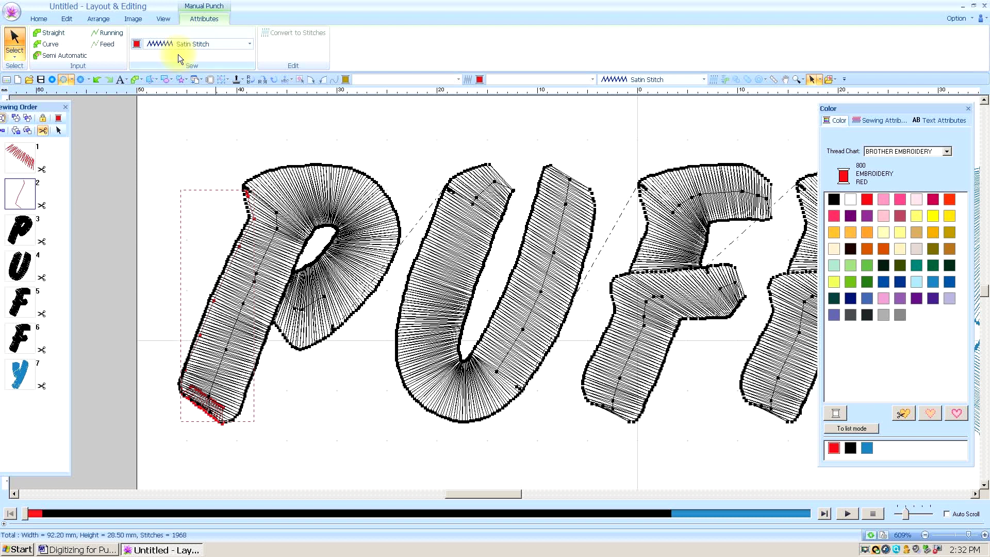
{"action": "left_click", "coordinate": [135, 80]}
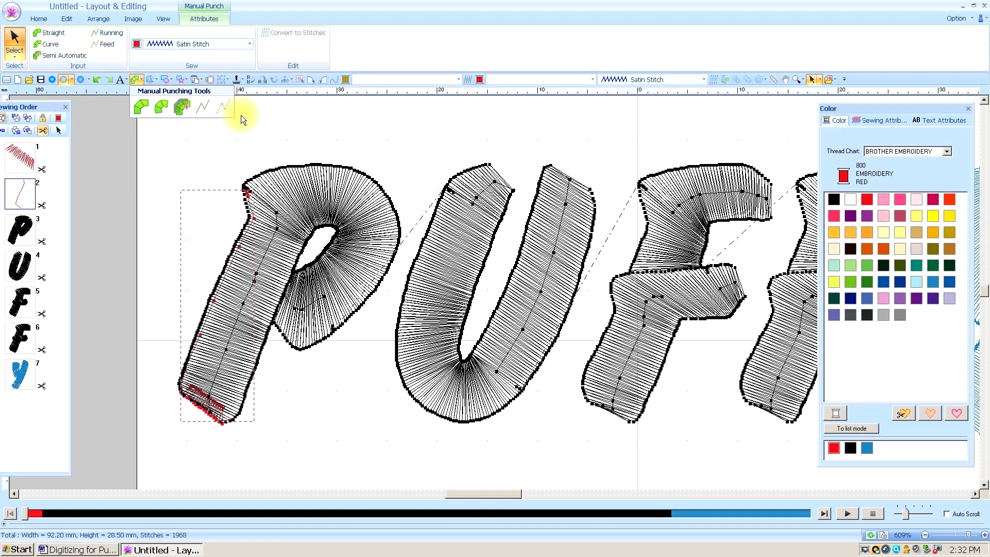
{"action": "left_click", "coordinate": [148, 109]}
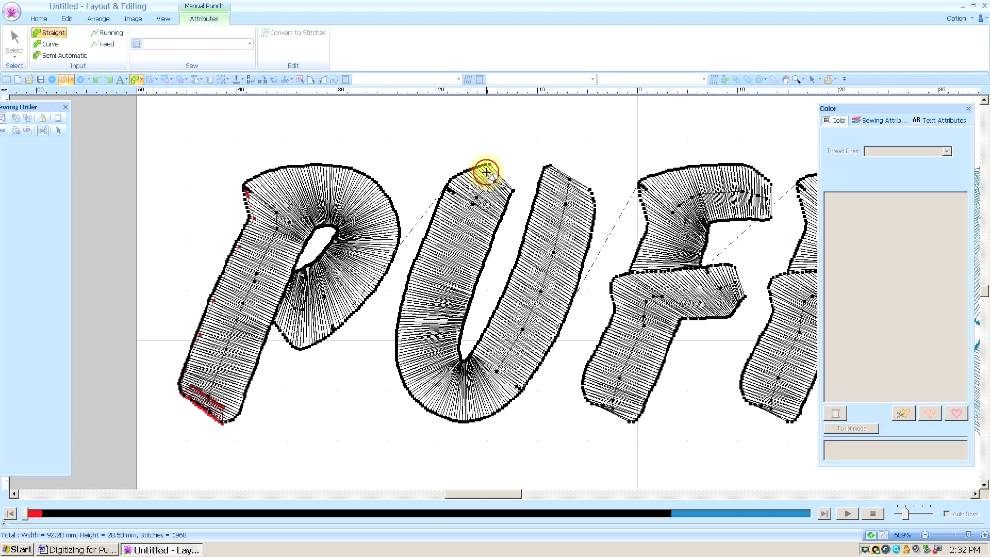
Step: Punch red straight caps on both U stroke tops, joined by a running path, and sew them fourth
{"action": "left_click", "coordinate": [506, 179]}
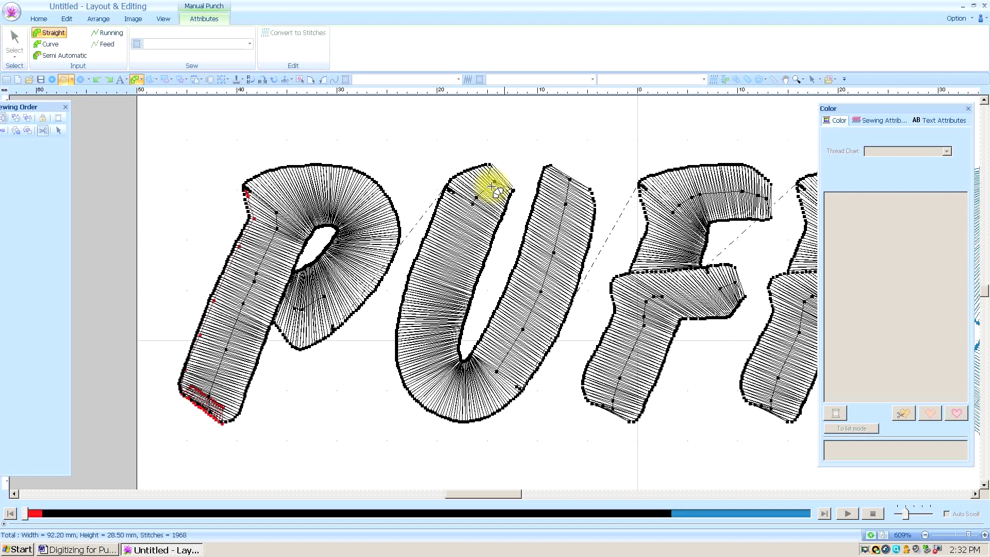
{"action": "left_click", "coordinate": [107, 33]}
{"action": "left_click", "coordinate": [595, 249]}
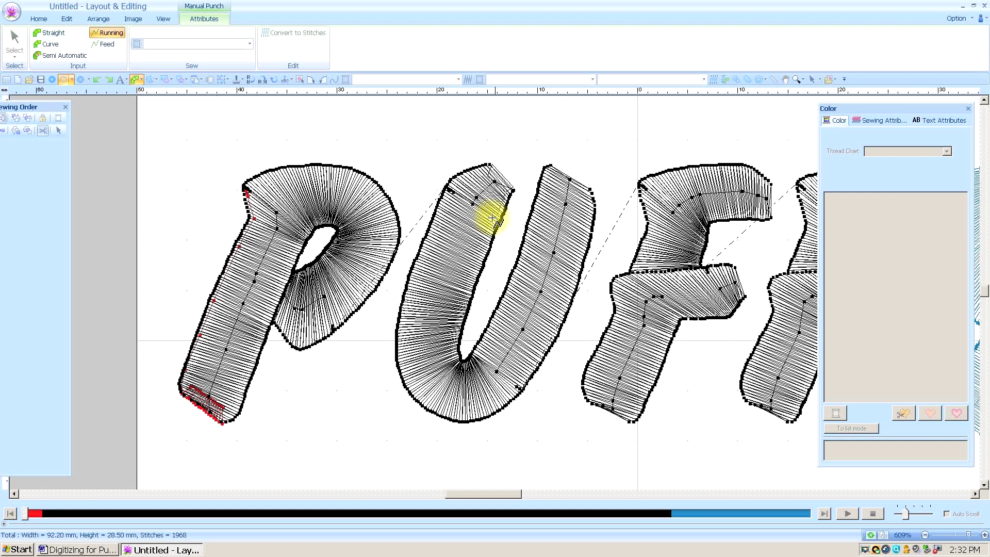
{"action": "left_click", "coordinate": [474, 263]}
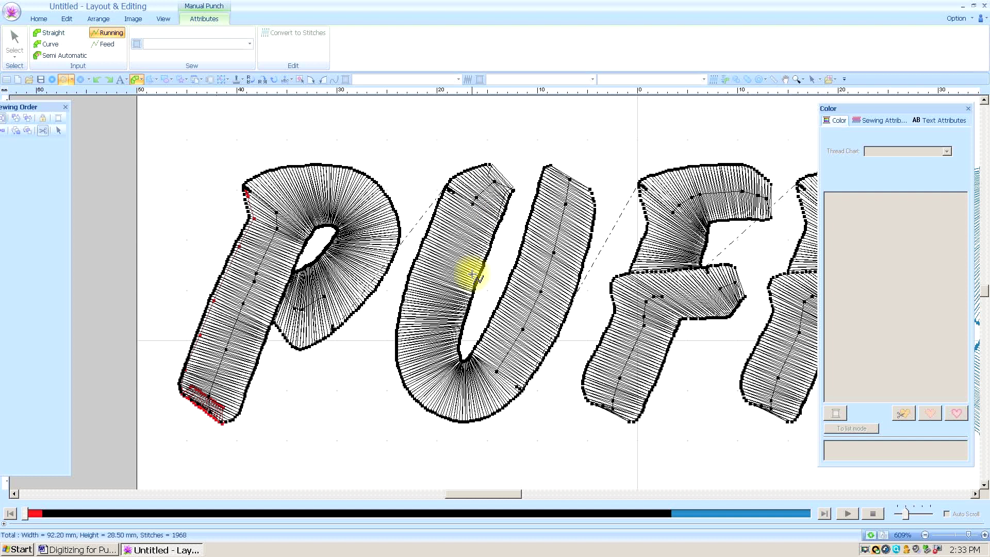
{"action": "left_click", "coordinate": [464, 366]}
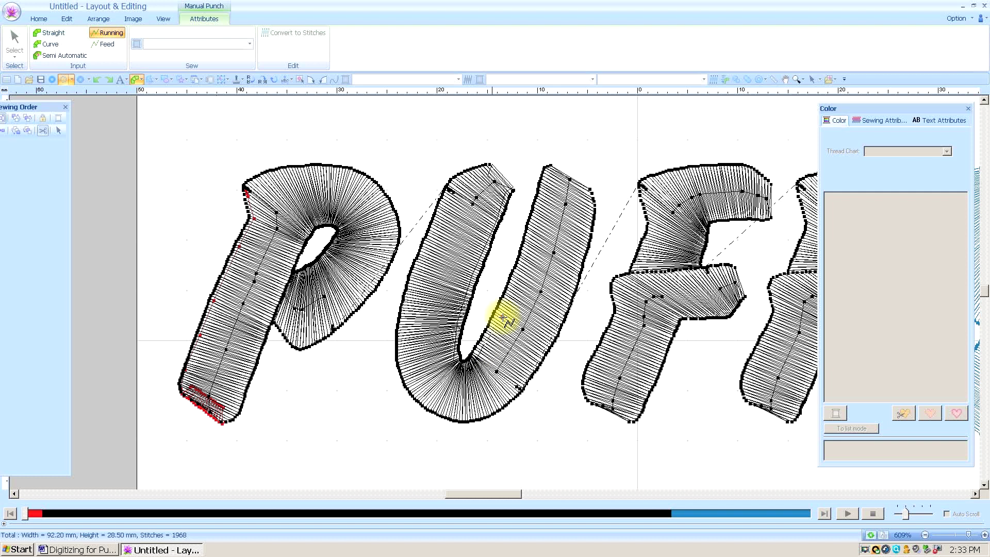
{"action": "left_click", "coordinate": [531, 223]}
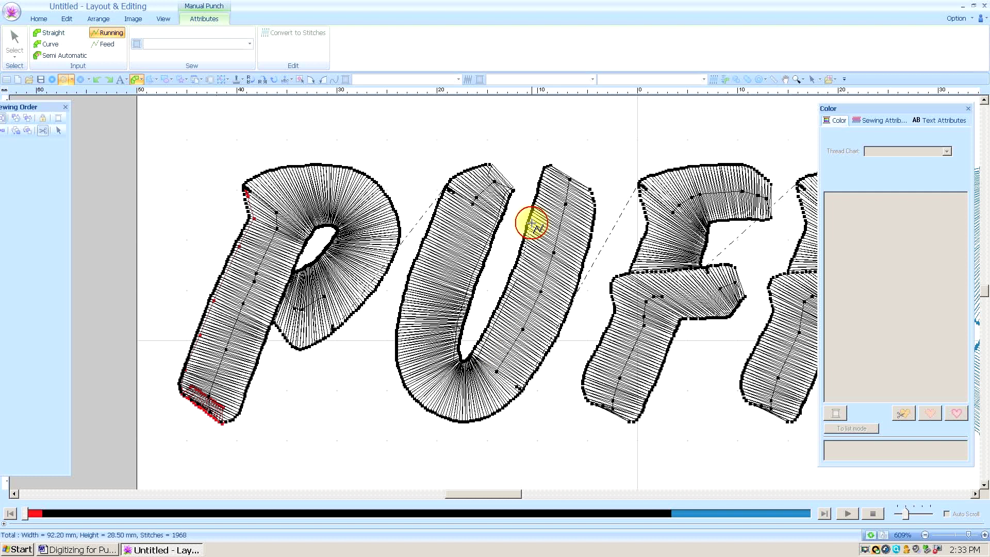
{"action": "left_click", "coordinate": [552, 165]}
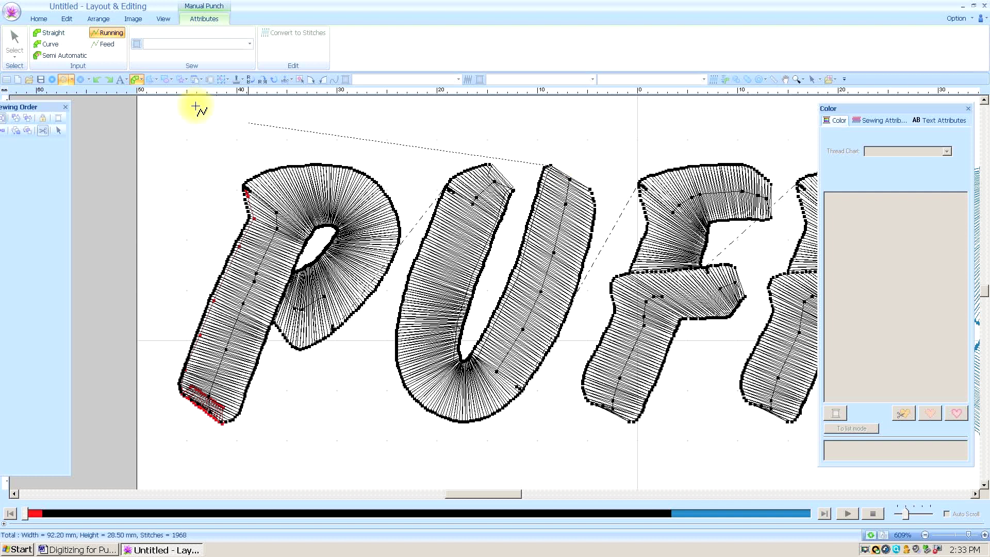
{"action": "left_click", "coordinate": [54, 35]}
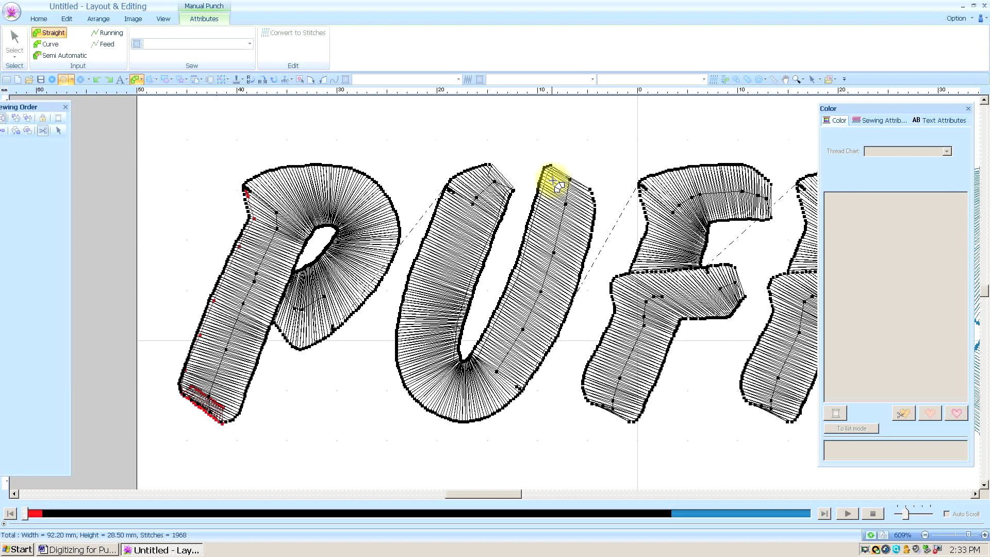
{"action": "left_click", "coordinate": [583, 195]}
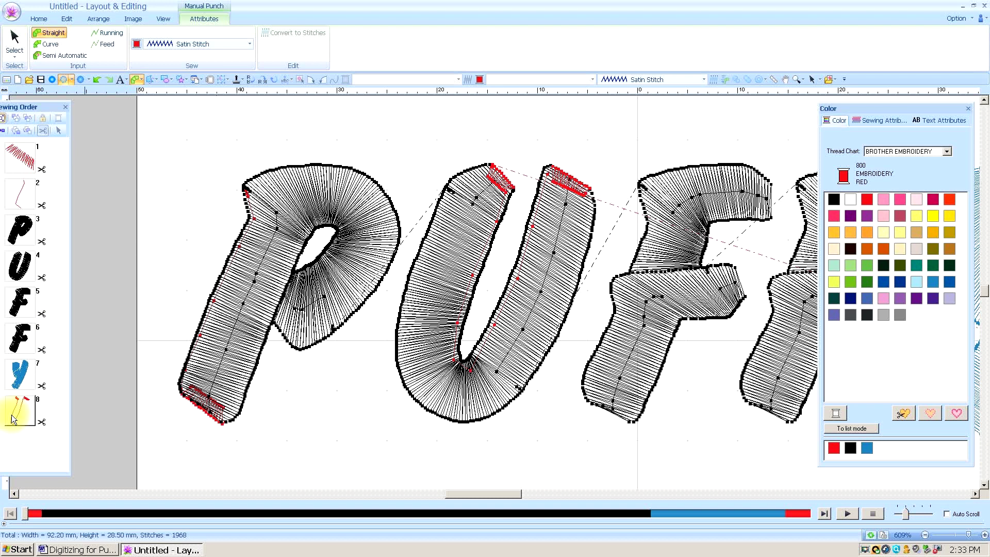
{"action": "left_click_drag", "start_coordinate": [13, 419], "coordinate": [39, 265]}
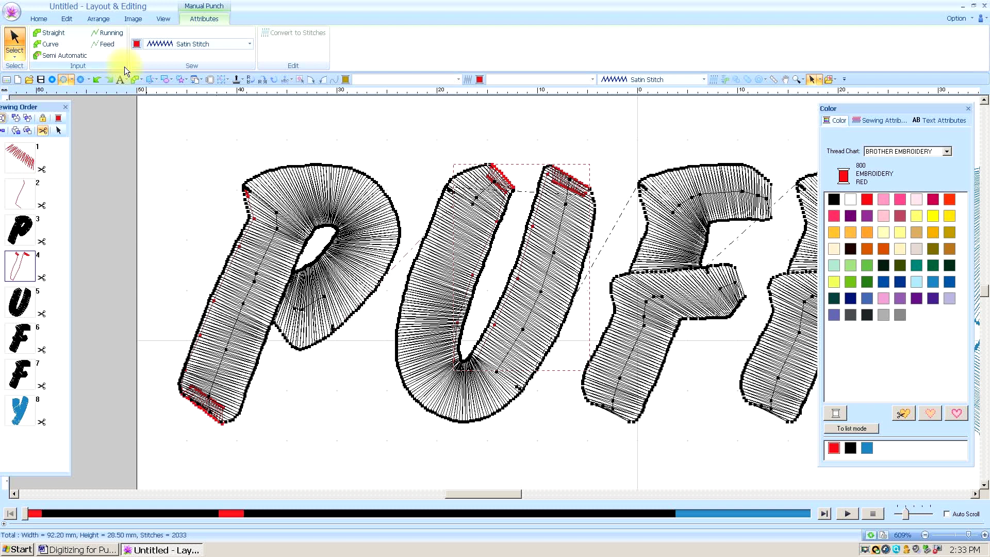
Step: Trace a running path down the U's right leg, around its bottom and up its left edge, sewn fifth
{"action": "left_click", "coordinate": [106, 33]}
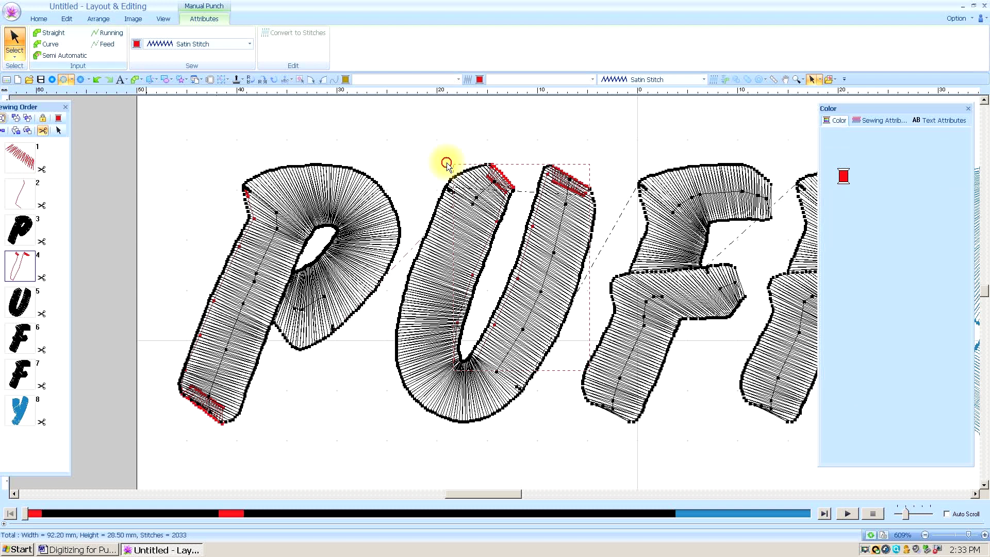
{"action": "left_click", "coordinate": [582, 196]}
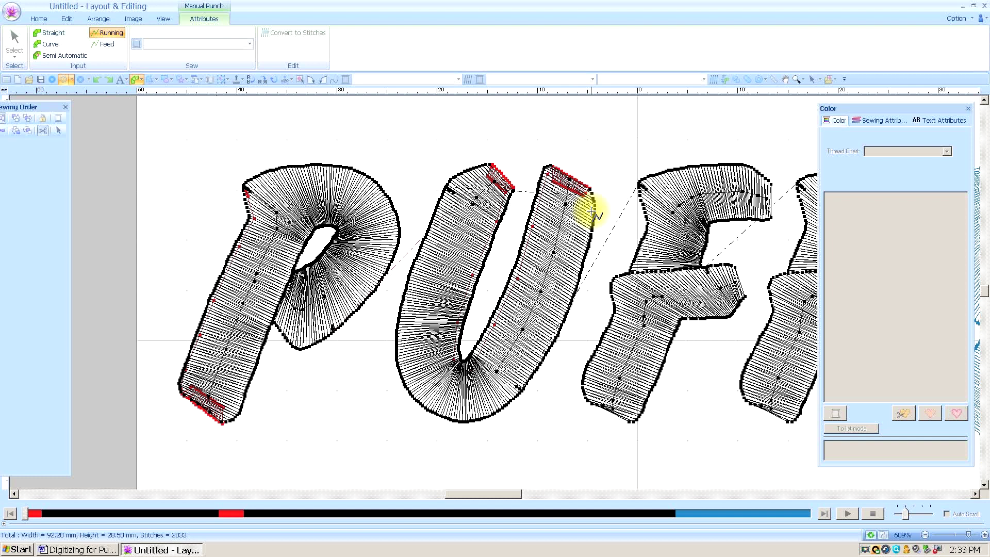
{"action": "left_click", "coordinate": [524, 381]}
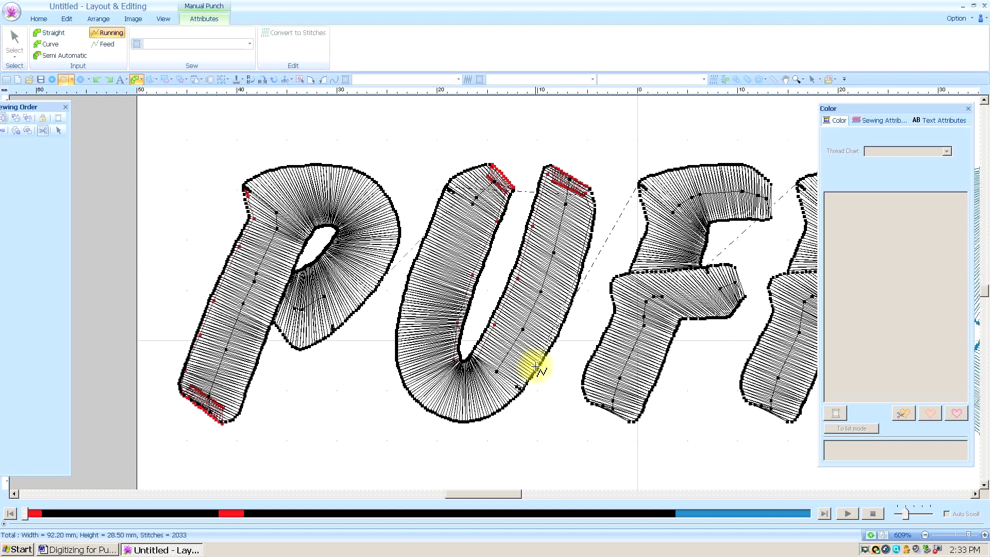
{"action": "left_click", "coordinate": [505, 394]}
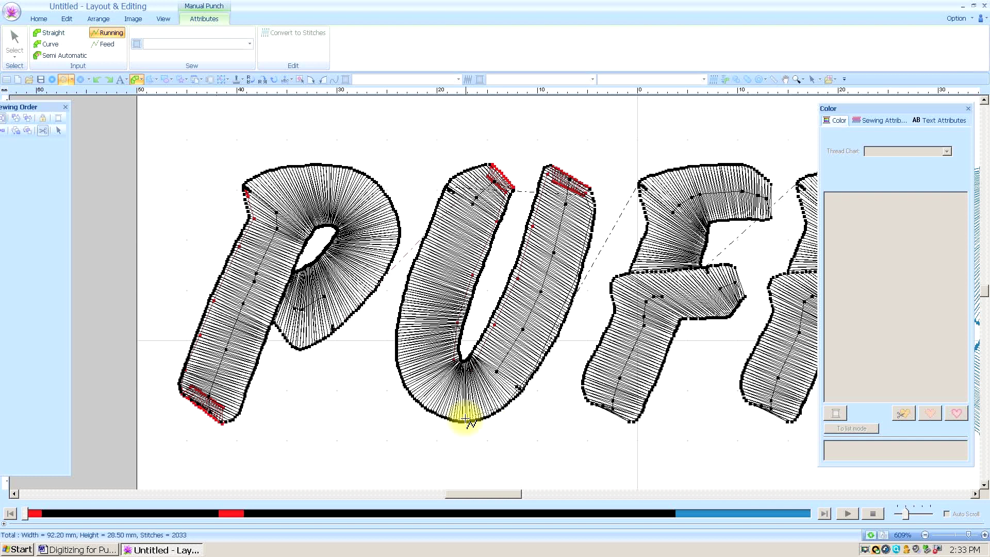
{"action": "left_click", "coordinate": [412, 366]}
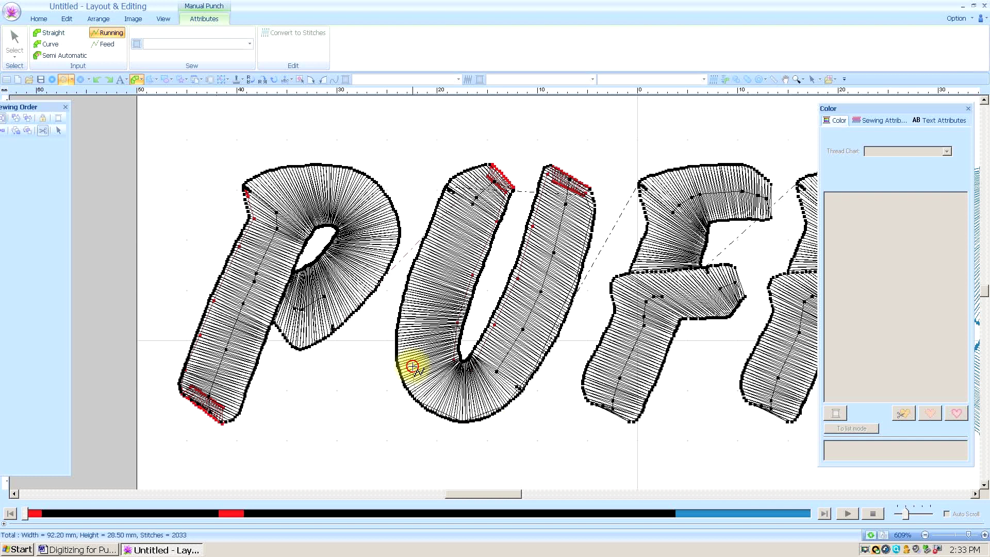
{"action": "left_click", "coordinate": [424, 264]}
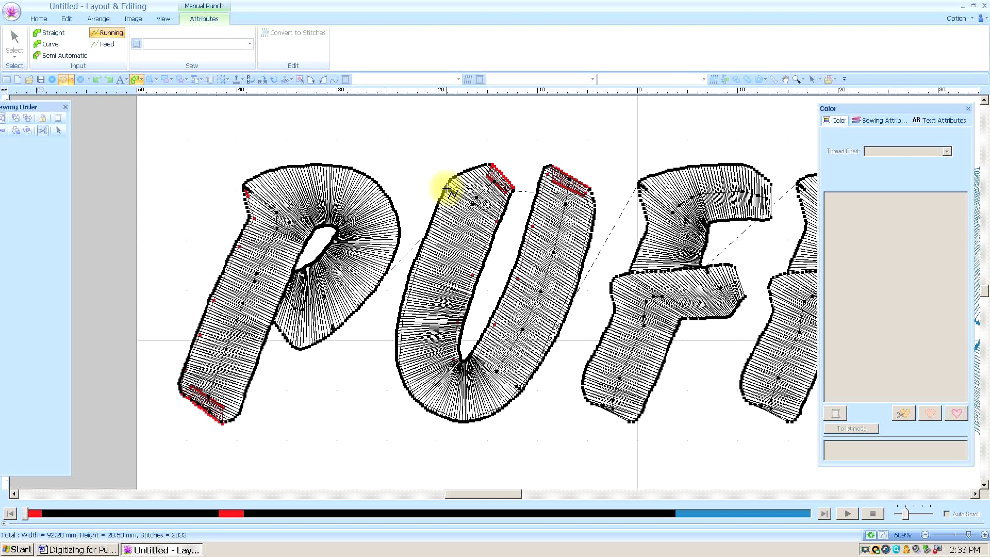
{"action": "double_click", "coordinate": [446, 191]}
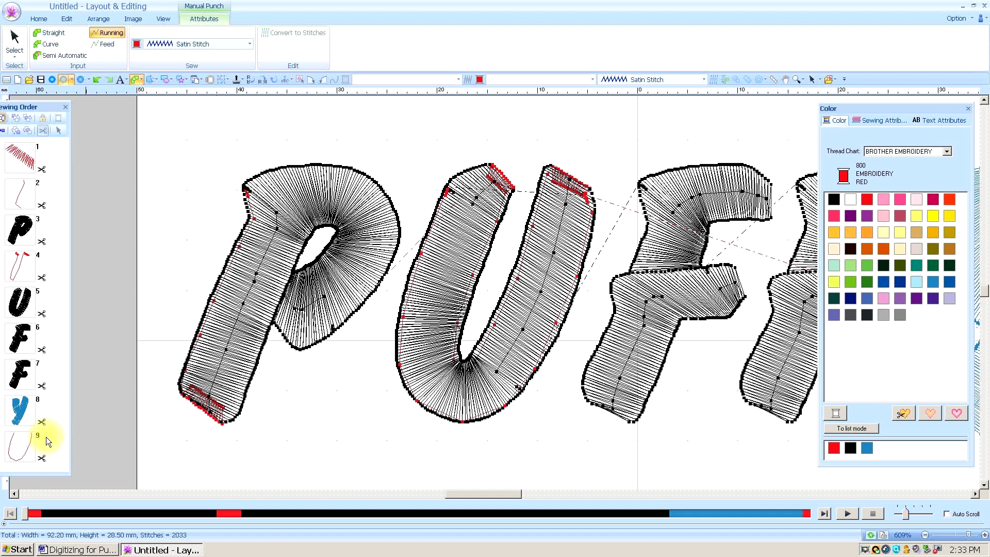
{"action": "left_click", "coordinate": [17, 453]}
{"action": "left_click_drag", "start_coordinate": [17, 452], "coordinate": [19, 297]}
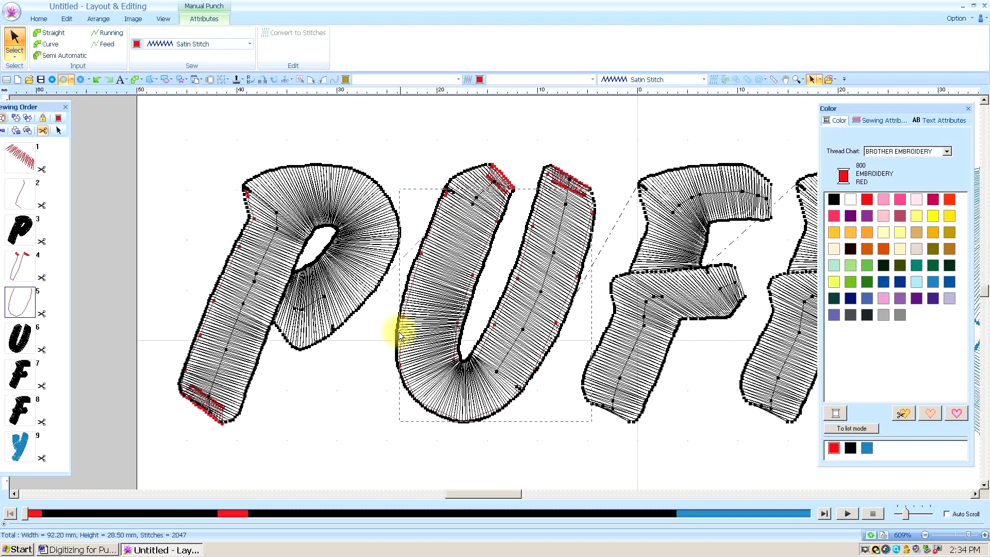
Step: Scroll right and start a Straight manual-punch cap along the first F's foot
{"action": "left_click", "coordinate": [974, 493]}
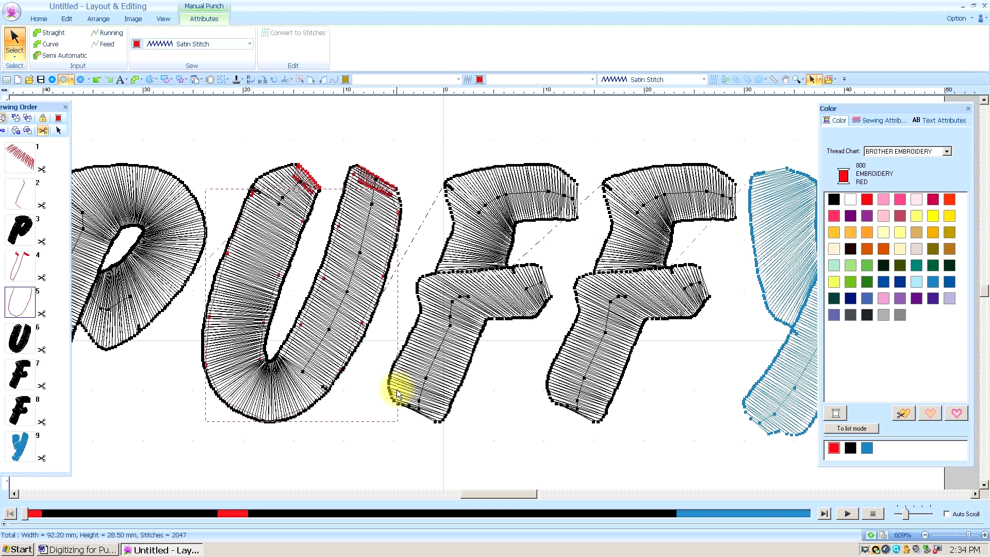
{"action": "left_click", "coordinate": [136, 81]}
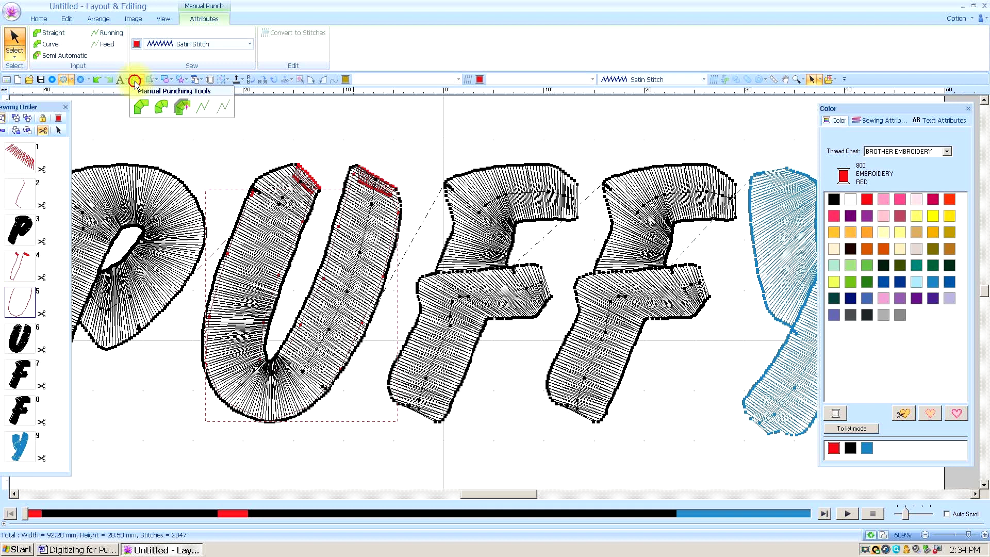
{"action": "left_click", "coordinate": [141, 106]}
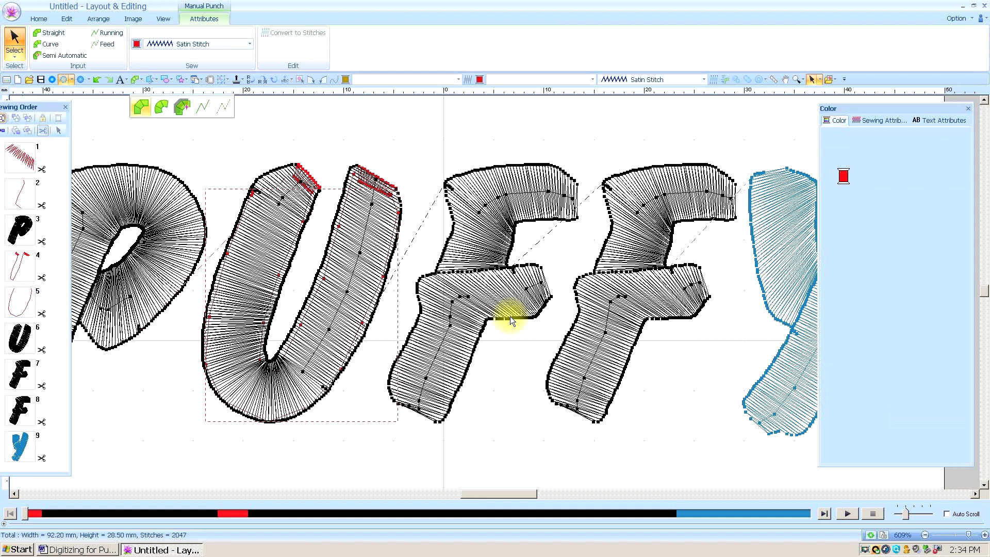
{"action": "left_click", "coordinate": [399, 396]}
{"action": "left_click", "coordinate": [448, 426]}
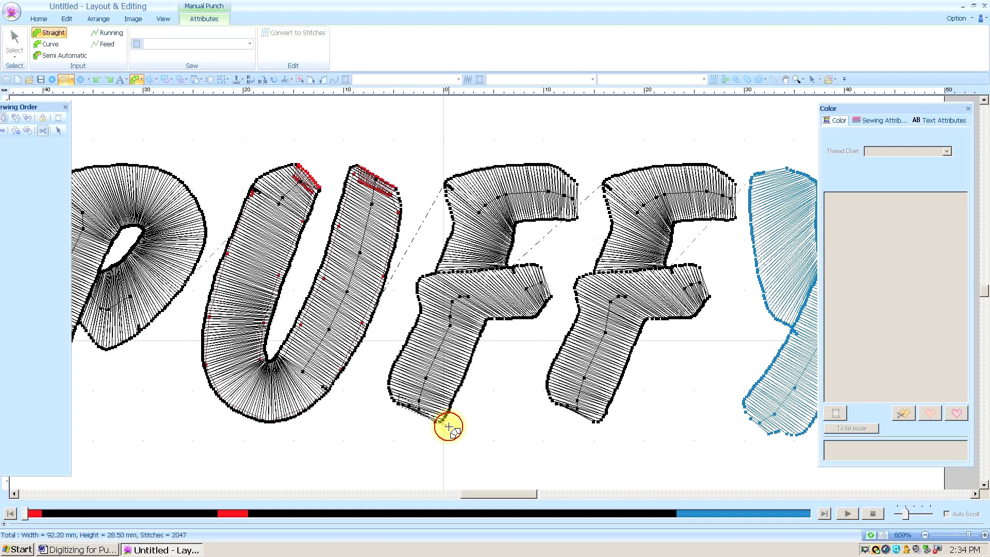
{"action": "left_click", "coordinate": [436, 424]}
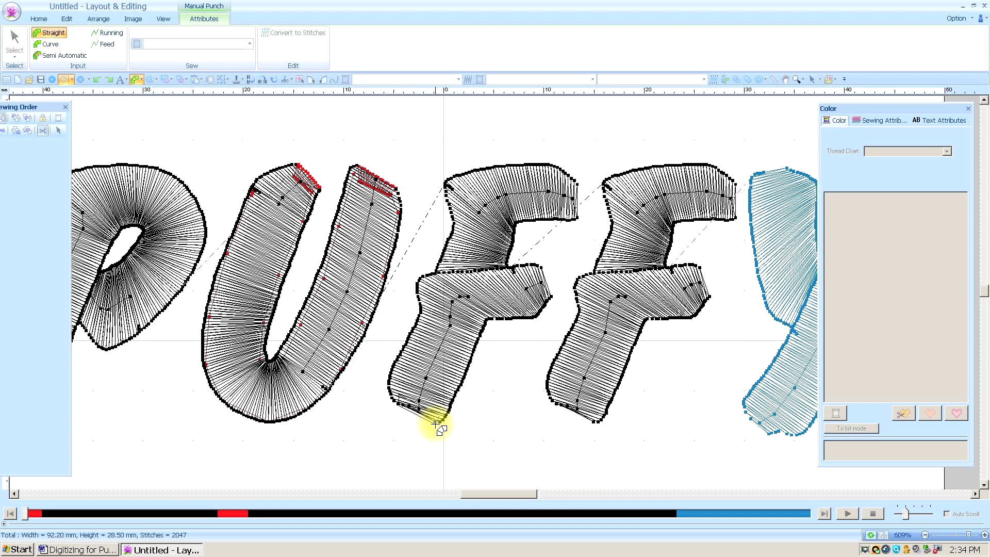
Step: Continue with running stitches up to the F's arm tip, then straight points on its upper edge
{"action": "key", "text": "r"}
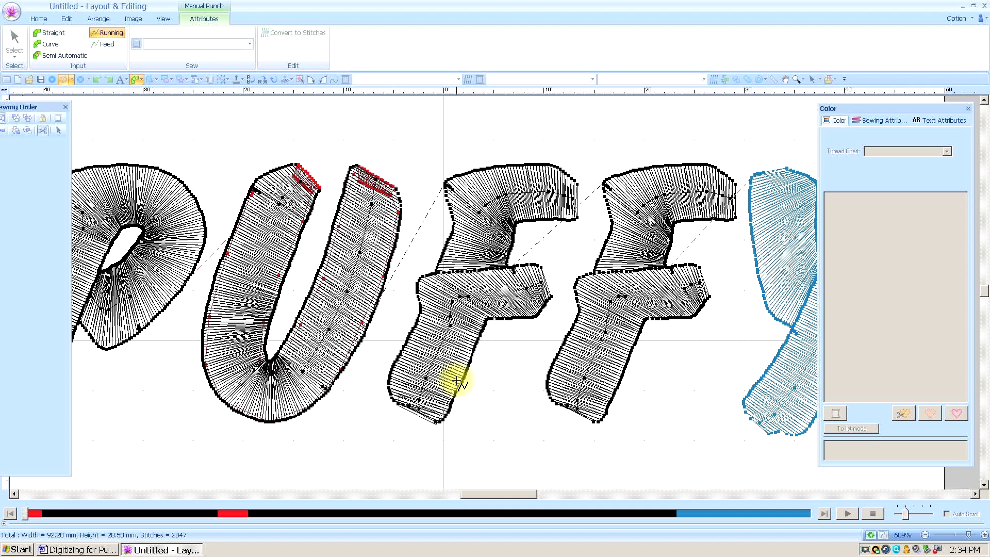
{"action": "left_click", "coordinate": [501, 318]}
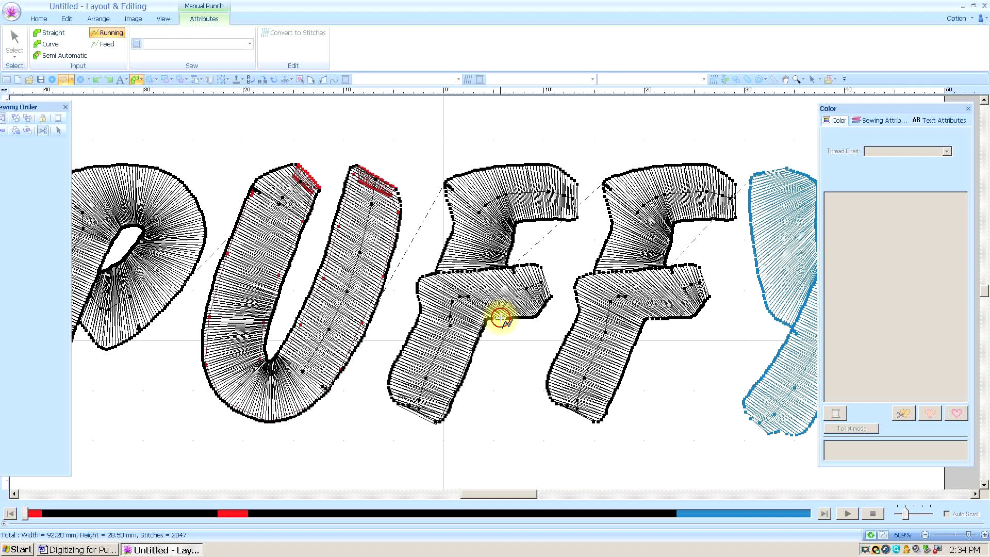
{"action": "left_click", "coordinate": [548, 295]}
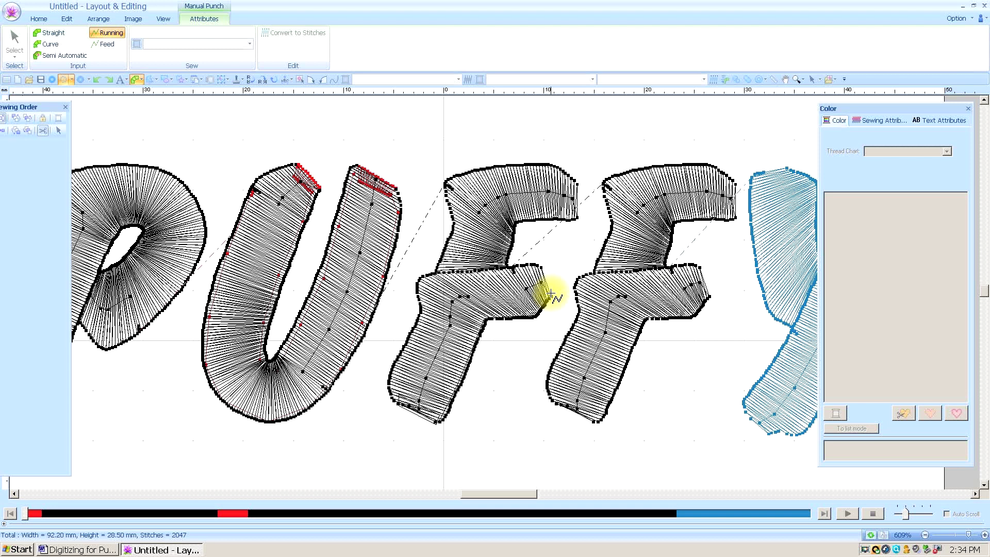
{"action": "key", "text": "space"}
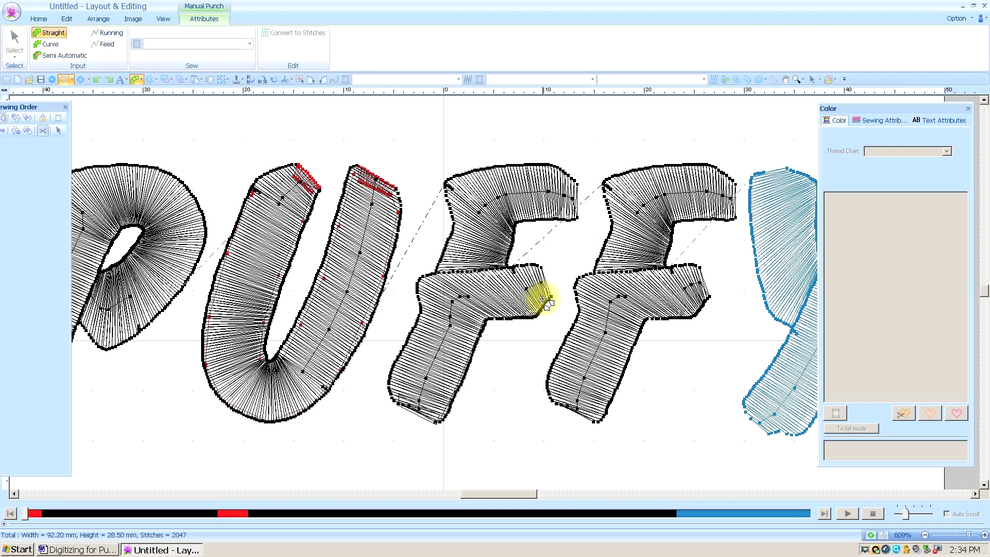
{"action": "left_click", "coordinate": [534, 277]}
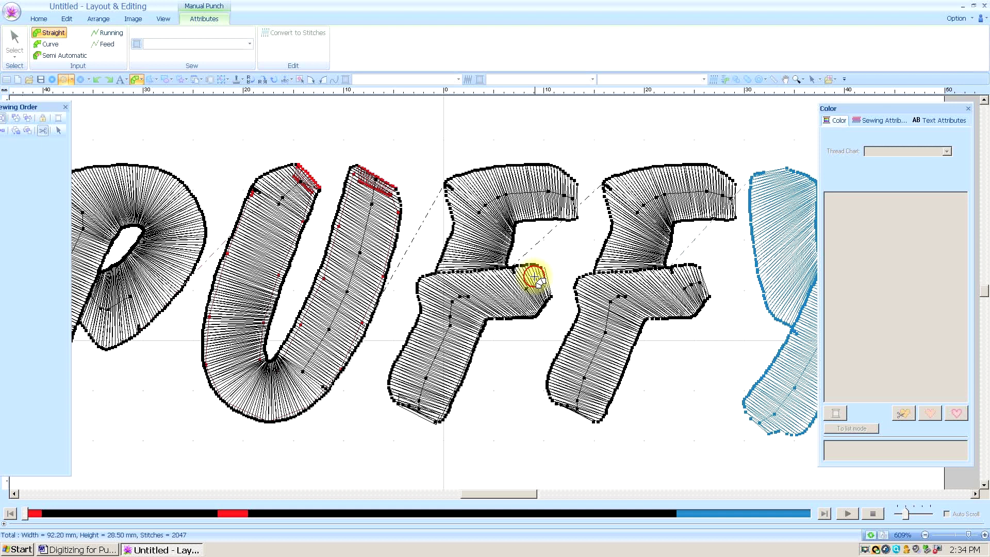
{"action": "left_click", "coordinate": [536, 275]}
{"action": "key", "text": "space"}
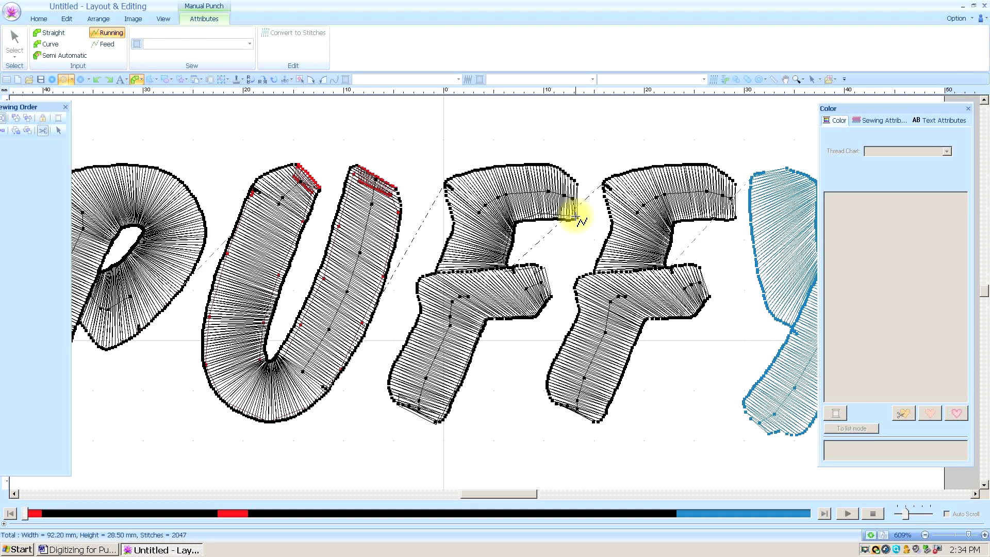
{"action": "key", "text": "space"}
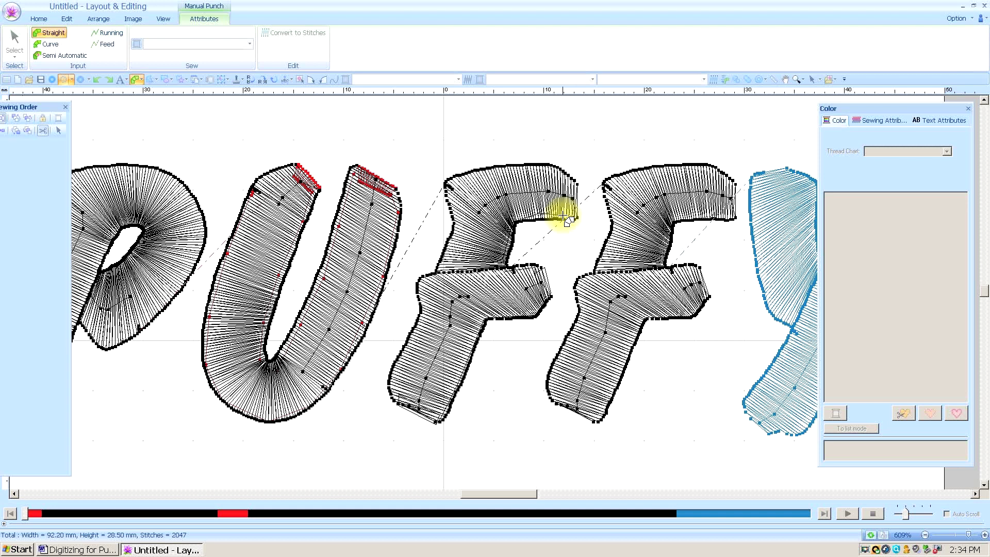
Step: Finish the F cap object and move it to seventh in the sewing order, before the first F
{"action": "left_click", "coordinate": [567, 184]}
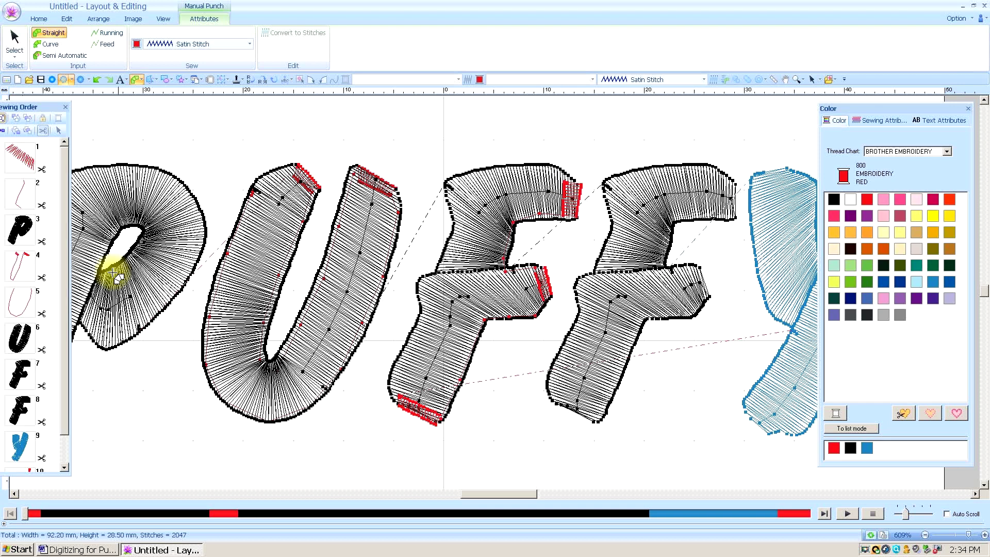
{"action": "scroll", "coordinate": [61, 407], "scroll_direction": "down", "scroll_amount": 1}
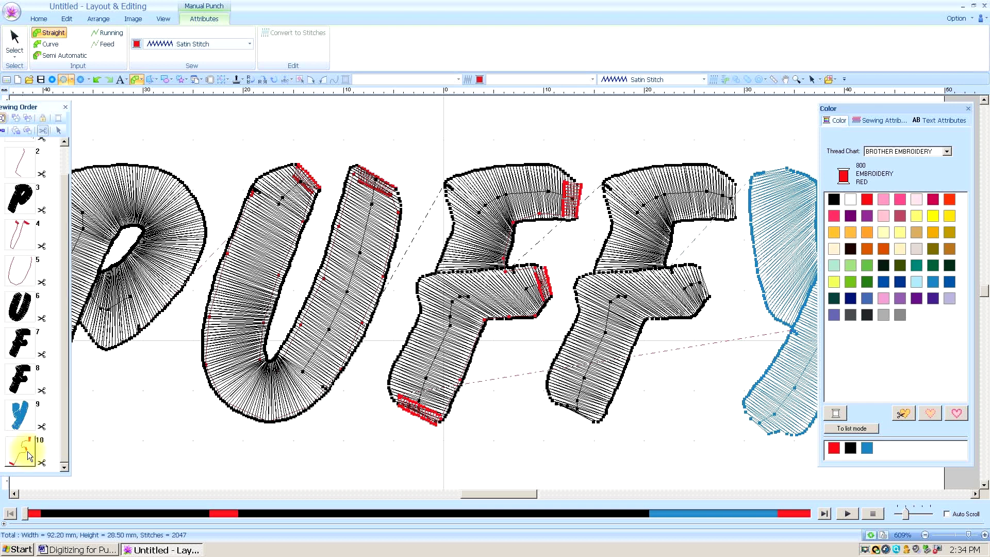
{"action": "left_click_drag", "start_coordinate": [28, 456], "coordinate": [18, 343]}
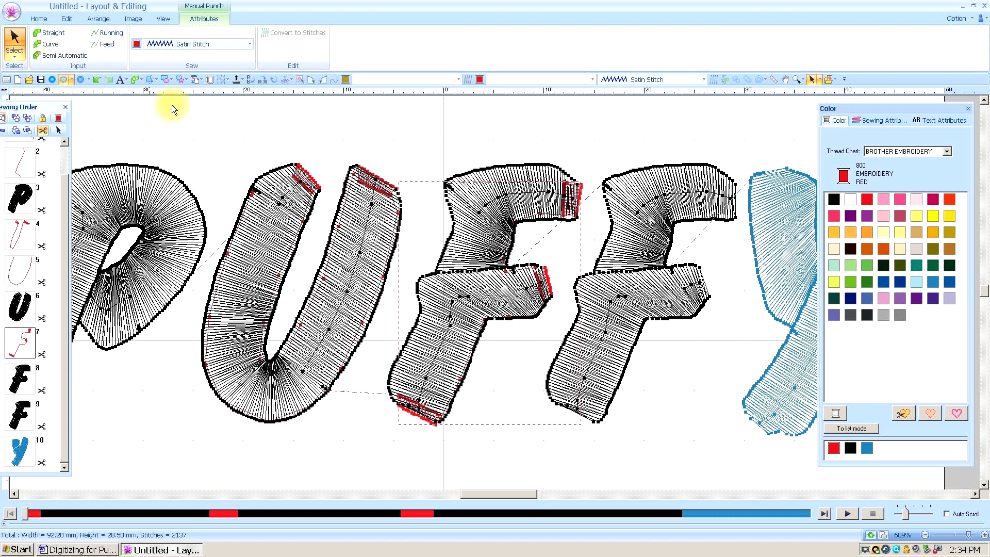
Step: Zoom in on the first F's arm tip and select the red cap for stitch-point editing
{"action": "left_click", "coordinate": [39, 18]}
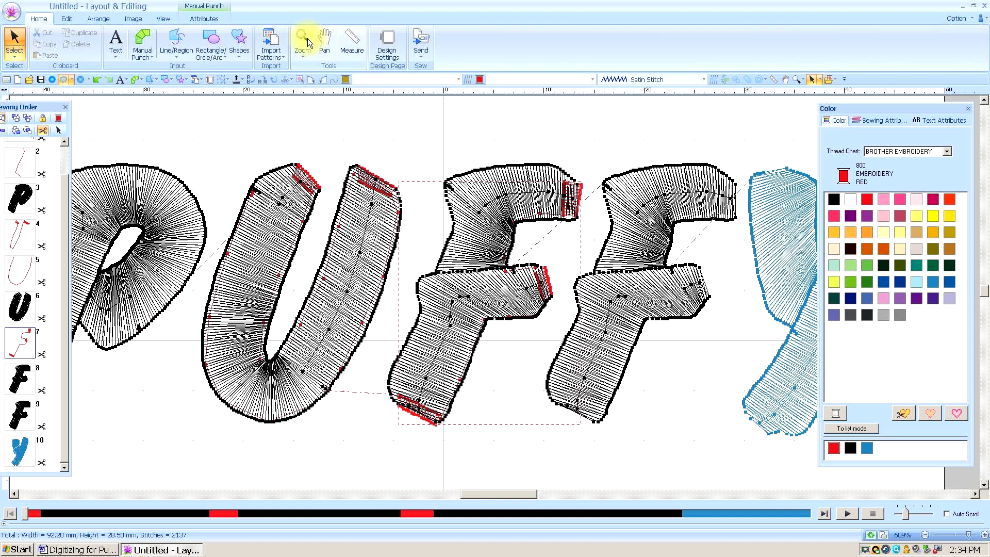
{"action": "left_click", "coordinate": [308, 38]}
{"action": "left_click", "coordinate": [530, 205]}
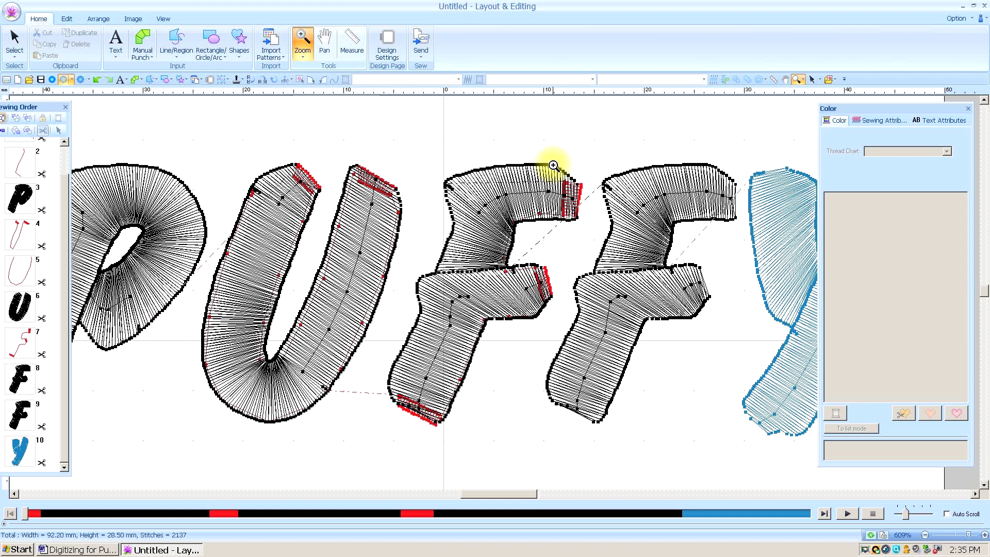
{"action": "left_click", "coordinate": [594, 231]}
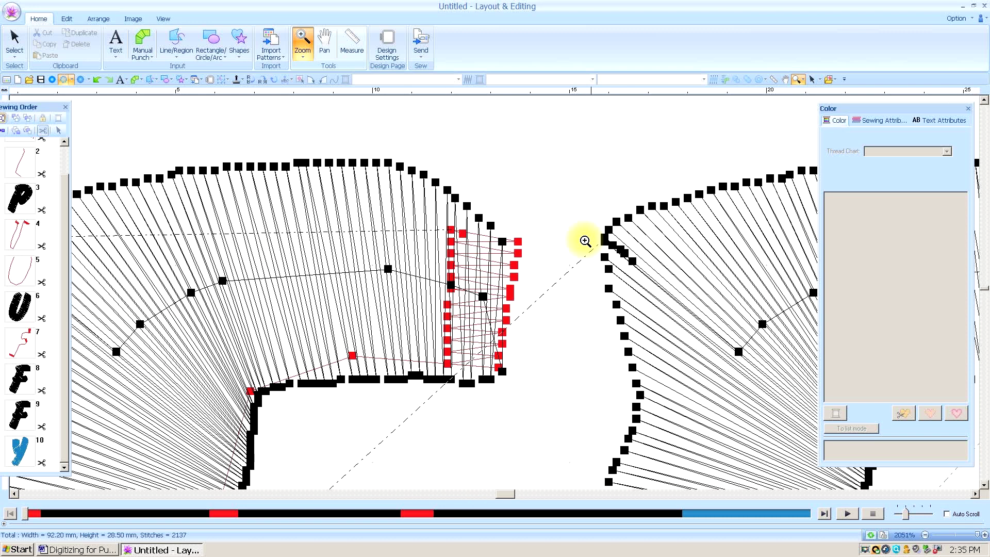
{"action": "left_click", "coordinate": [63, 79]}
{"action": "left_click", "coordinate": [47, 101]}
{"action": "left_click", "coordinate": [441, 221]}
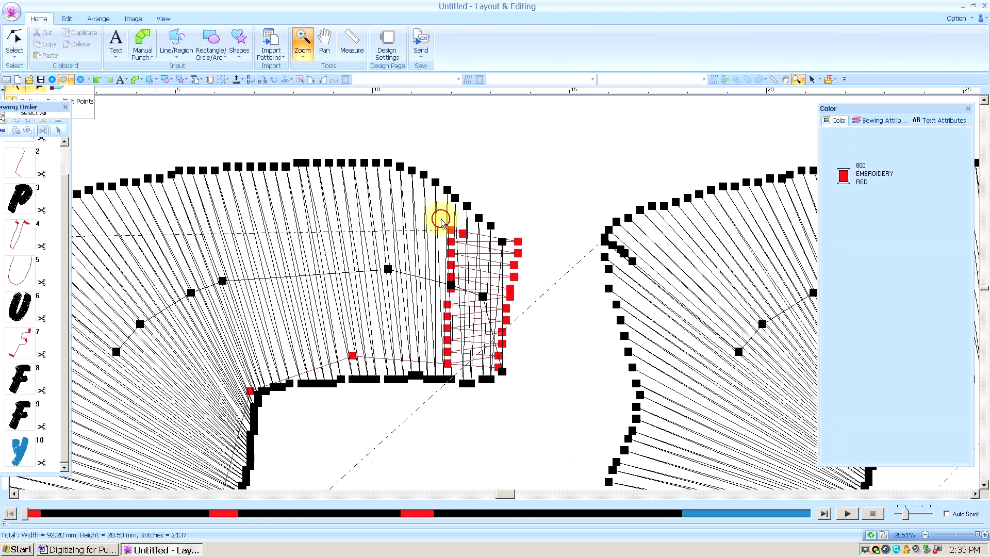
Step: Align the cap's left and right stitch columns and delete the extra points at its top
{"action": "left_click", "coordinate": [503, 243]}
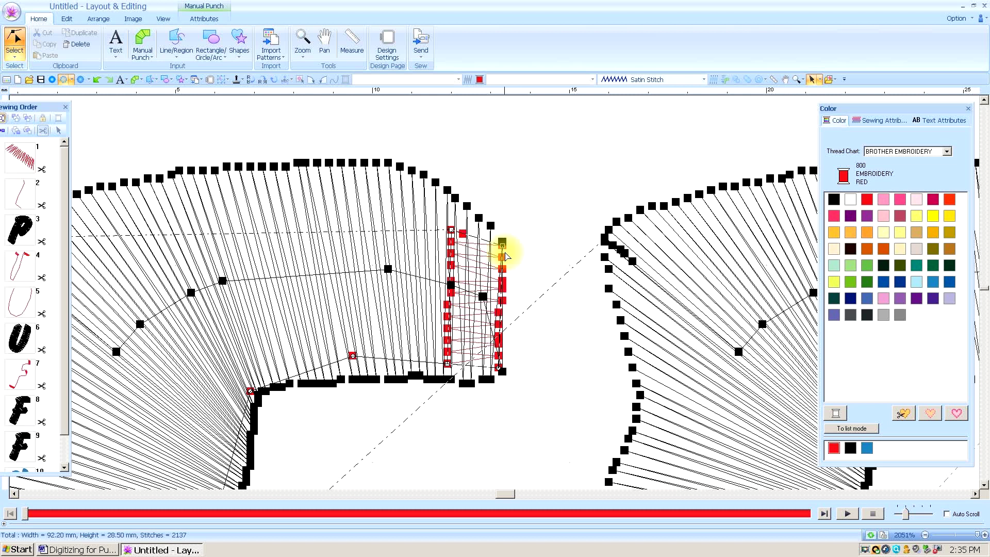
{"action": "left_click", "coordinate": [499, 366]}
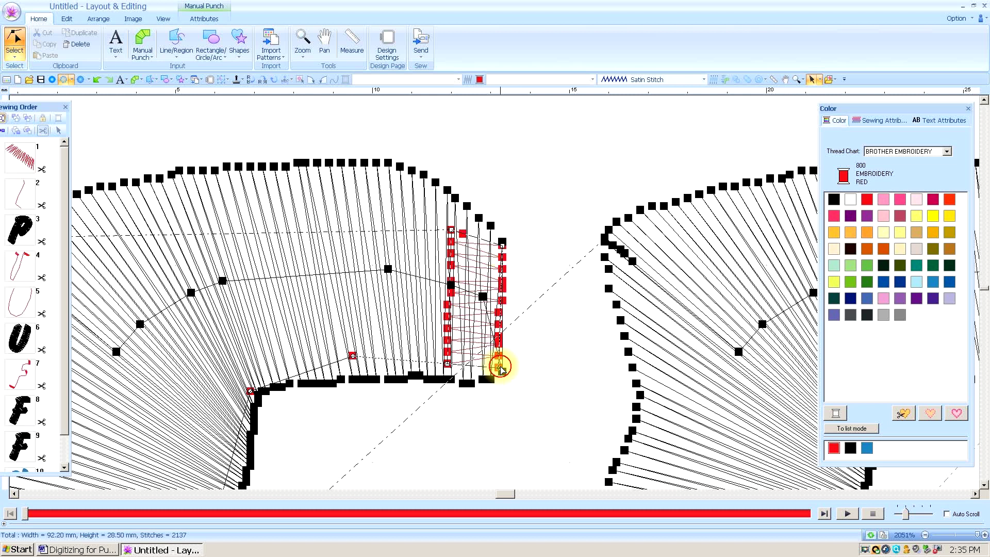
{"action": "left_click_drag", "start_coordinate": [499, 367], "coordinate": [503, 367]}
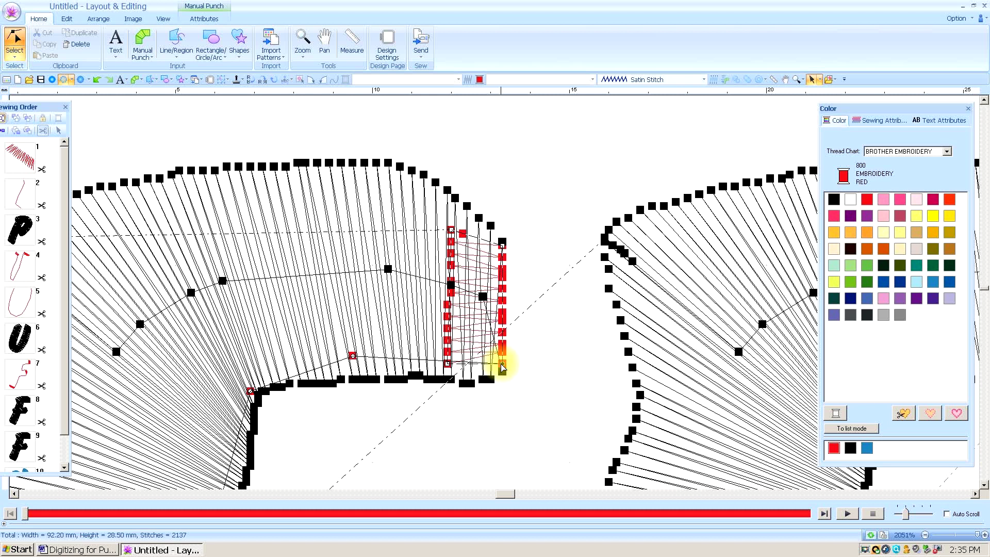
{"action": "left_click", "coordinate": [449, 350]}
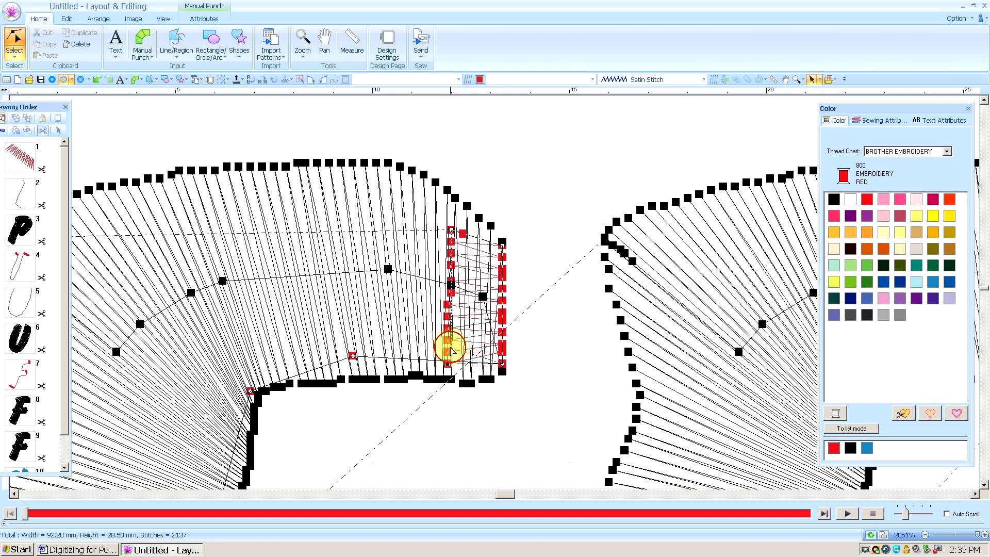
{"action": "left_click_drag", "start_coordinate": [450, 350], "coordinate": [451, 349]}
{"action": "left_click", "coordinate": [451, 253]}
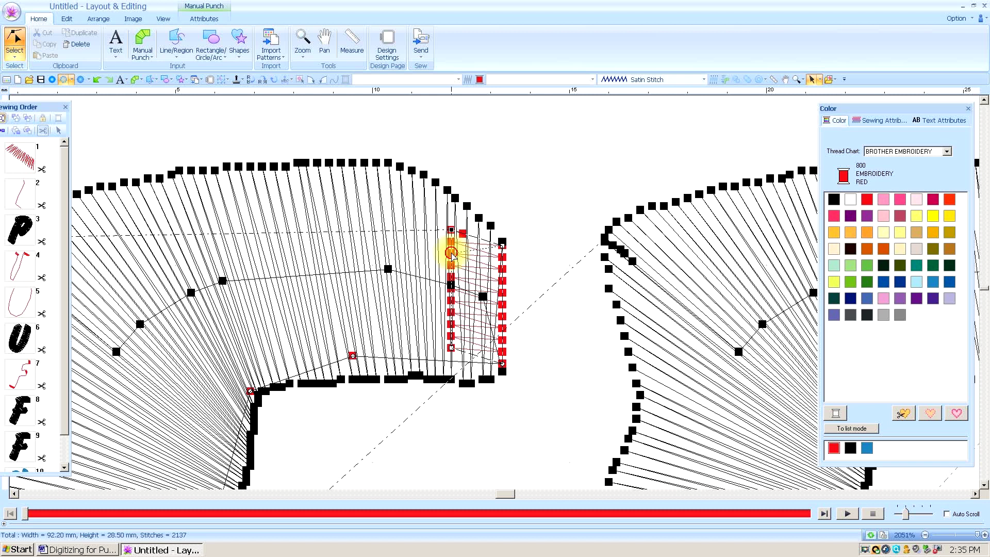
{"action": "key", "text": "Delete"}
{"action": "left_click", "coordinate": [481, 298]}
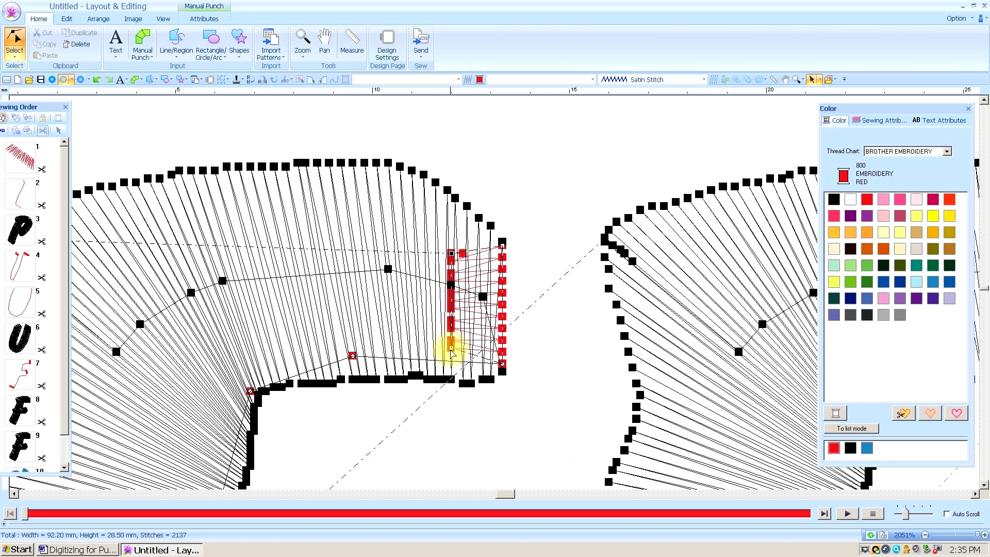
Step: Shorten the cap column from the bottom and nudge its top corner inward
{"action": "left_click_drag", "start_coordinate": [452, 351], "coordinate": [451, 411]}
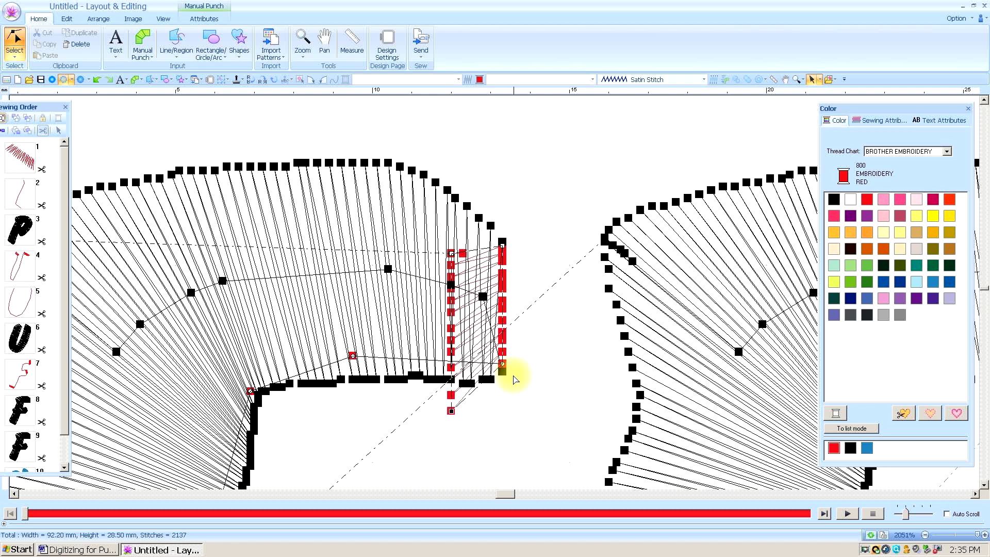
{"action": "left_click_drag", "start_coordinate": [502, 364], "coordinate": [506, 409]}
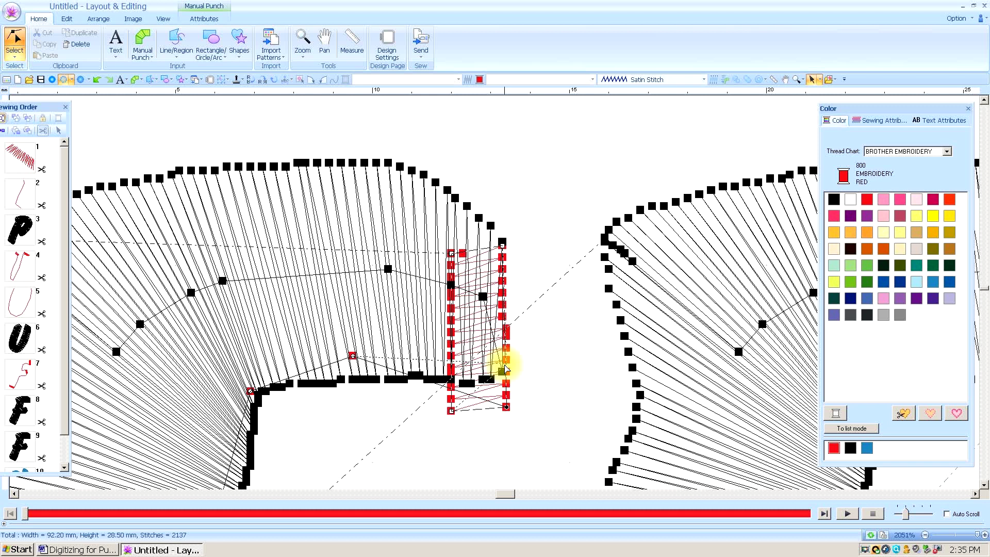
{"action": "left_click", "coordinate": [505, 368]}
{"action": "left_click", "coordinate": [448, 366]}
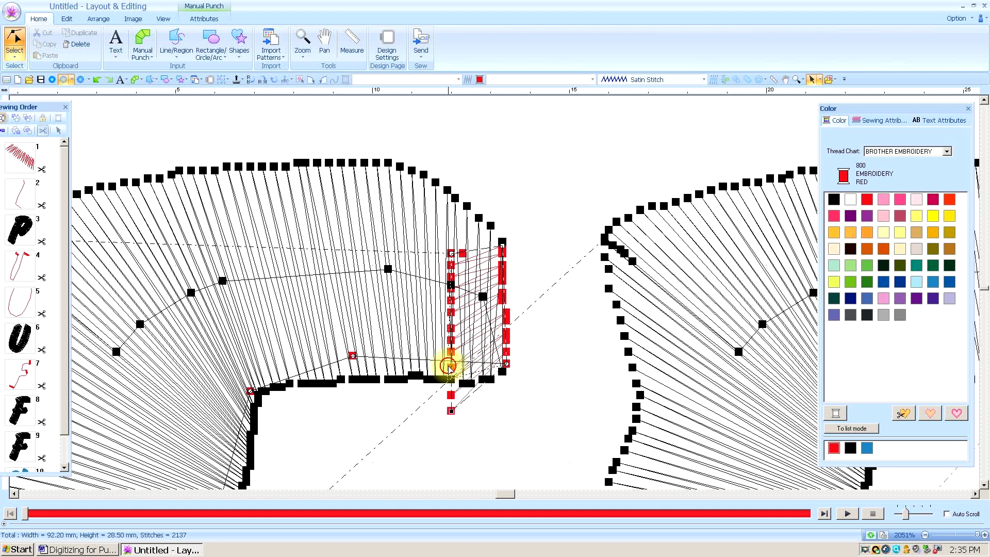
{"action": "left_click_drag", "start_coordinate": [448, 366], "coordinate": [454, 347]}
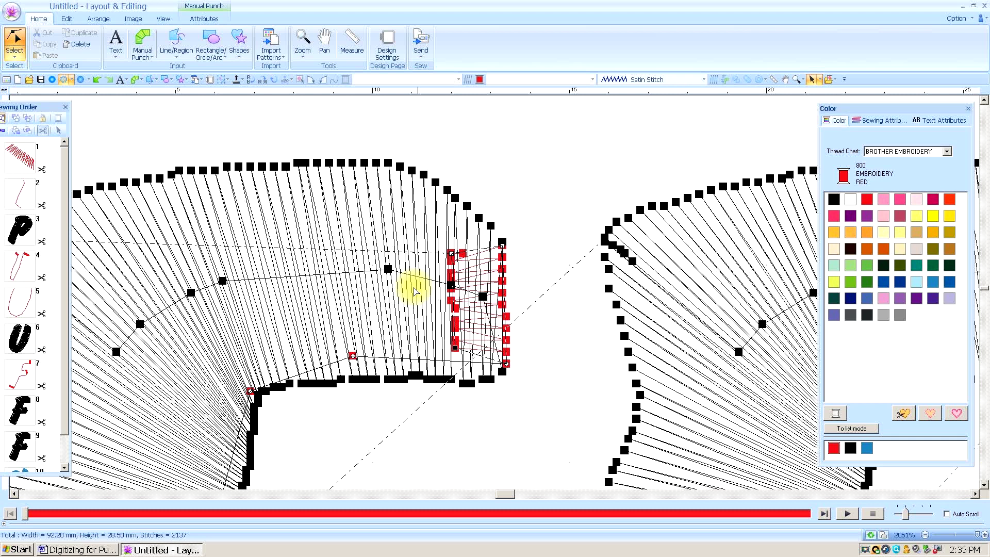
{"action": "left_click_drag", "start_coordinate": [453, 253], "coordinate": [454, 256]}
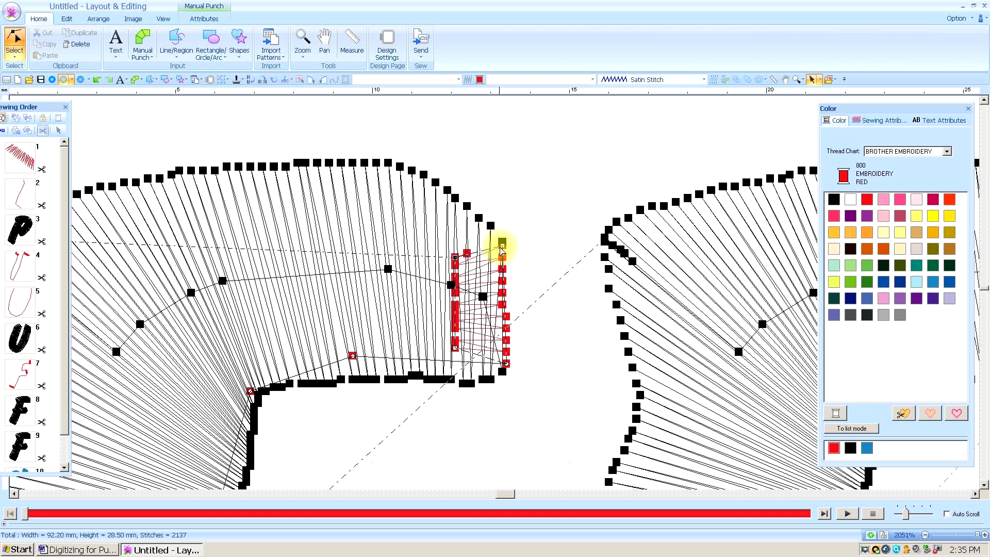
Step: Pull the second red cap's top and bottom points inward against the black satin stroke
{"action": "scroll", "coordinate": [325, 409], "scroll_direction": "down", "scroll_amount": 3}
{"action": "scroll", "coordinate": [361, 261], "scroll_direction": "right", "scroll_amount": 3}
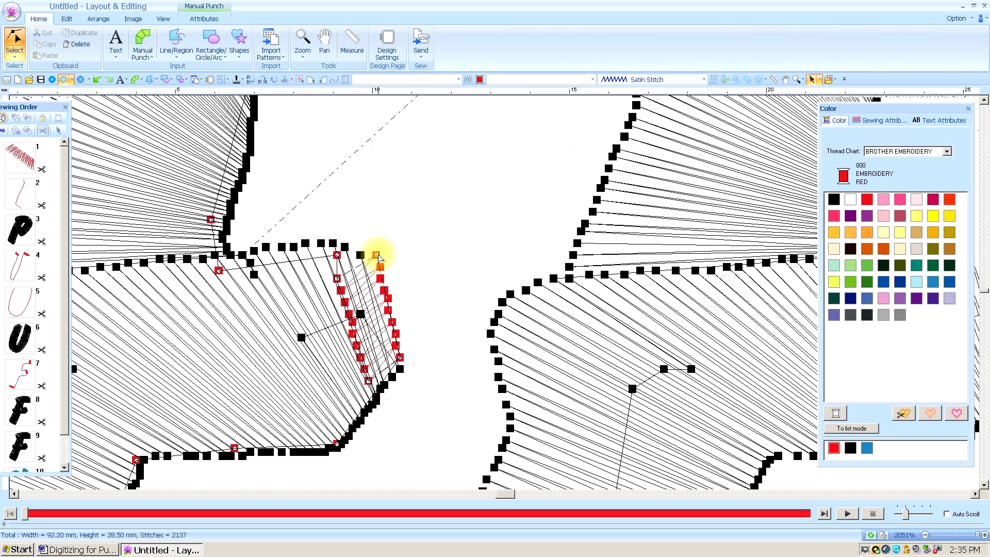
{"action": "left_click_drag", "start_coordinate": [377, 256], "coordinate": [364, 263]}
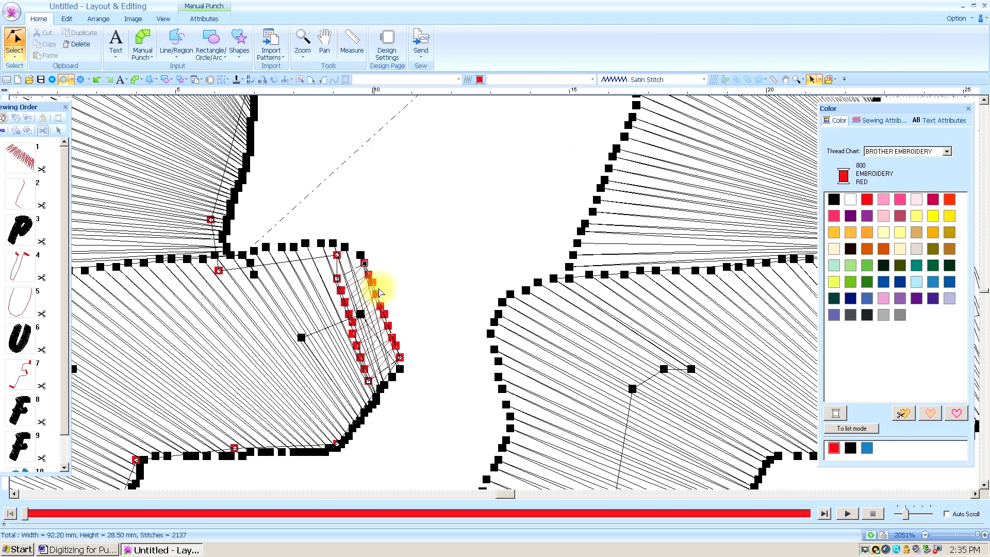
{"action": "left_click", "coordinate": [400, 360]}
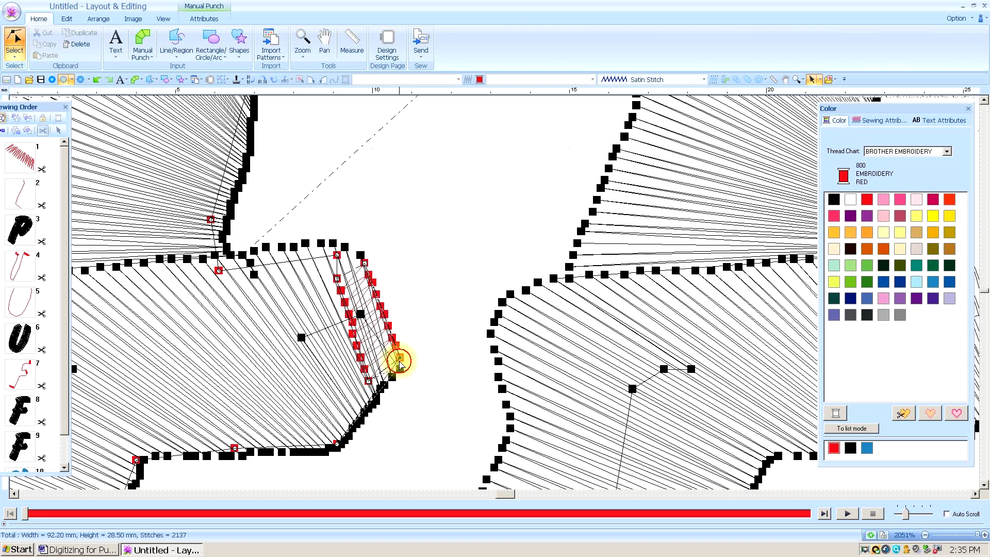
{"action": "left_click_drag", "start_coordinate": [368, 381], "coordinate": [360, 372]}
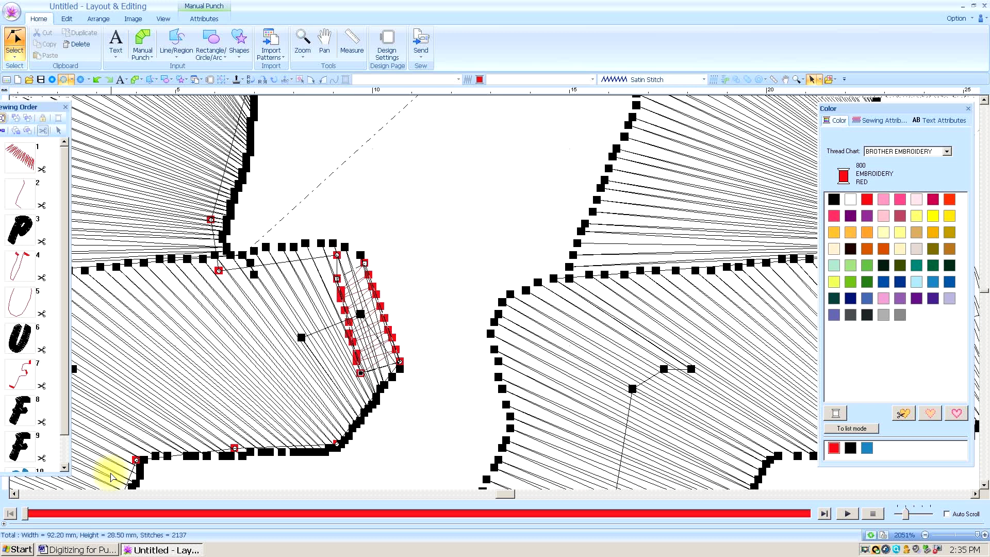
Step: Delete the surplus stitch points from the bottom cap on another letter end
{"action": "scroll", "coordinate": [109, 453], "scroll_direction": "down", "scroll_amount": 5}
{"action": "left_click", "coordinate": [16, 495]}
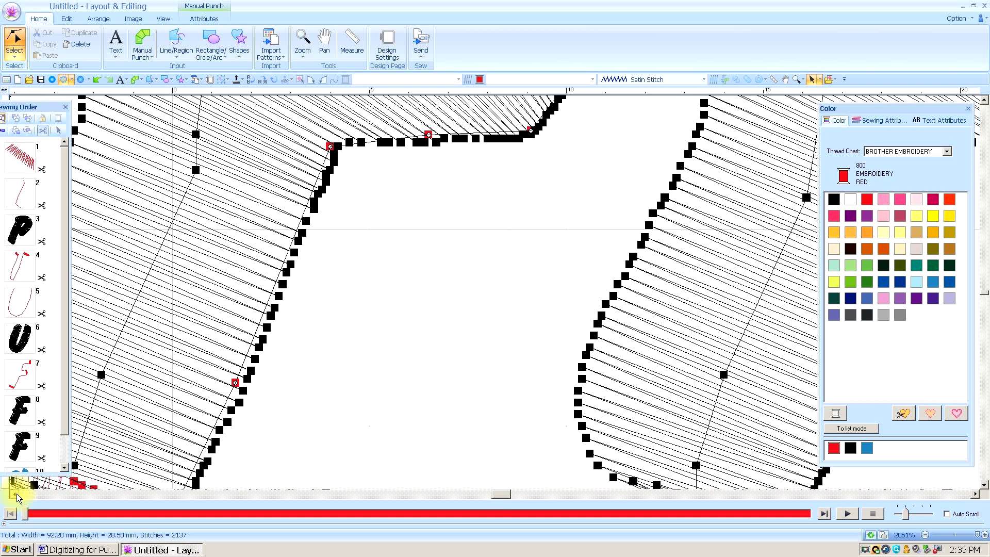
{"action": "left_click", "coordinate": [16, 495]}
{"action": "scroll", "coordinate": [343, 277], "scroll_direction": "down", "scroll_amount": 3}
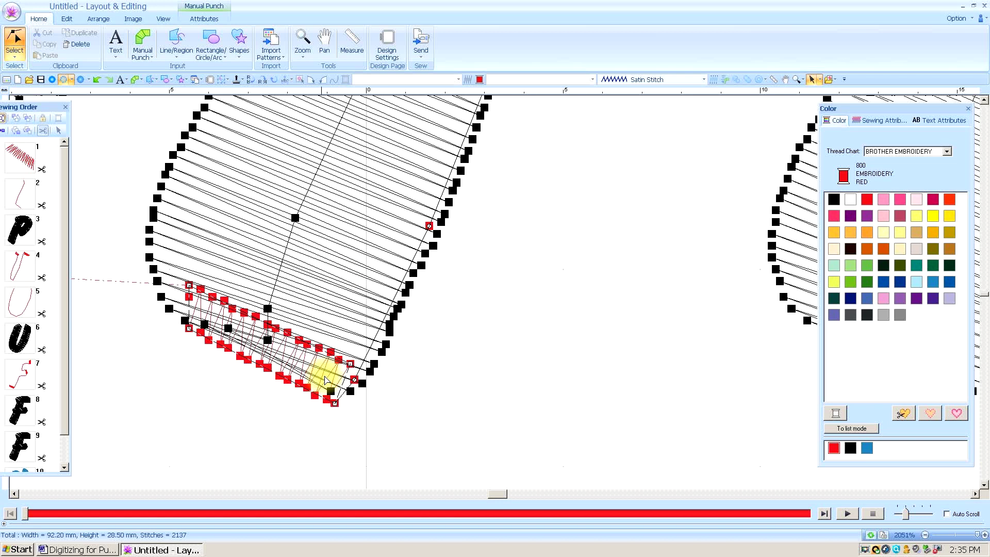
{"action": "left_click_drag", "start_coordinate": [347, 360], "coordinate": [311, 393]}
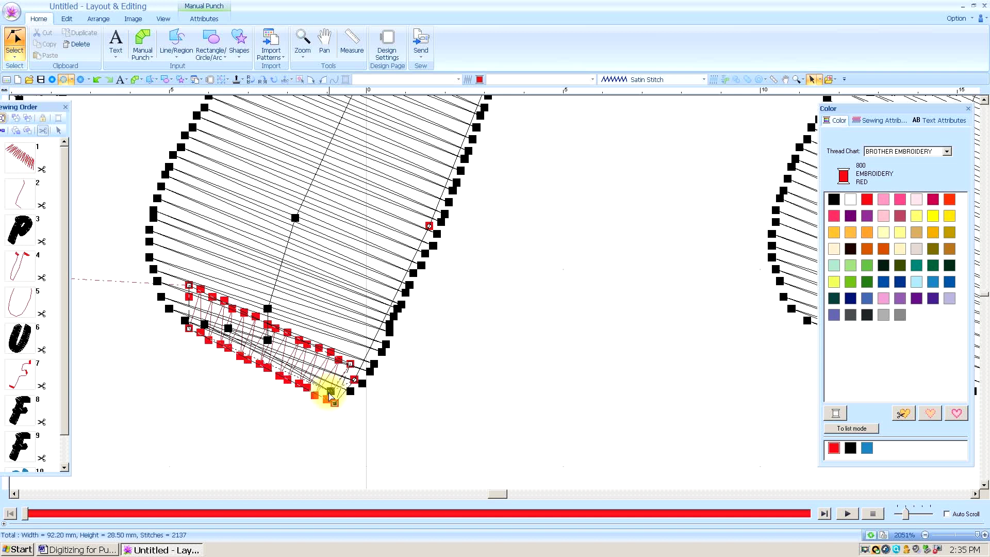
{"action": "key", "text": "Delete"}
{"action": "mouse_move", "coordinate": [346, 360]}
{"action": "left_mouse_down"}
{"action": "mouse_move", "coordinate": [356, 382]}
{"action": "mouse_move", "coordinate": [339, 359]}
{"action": "left_mouse_up"}
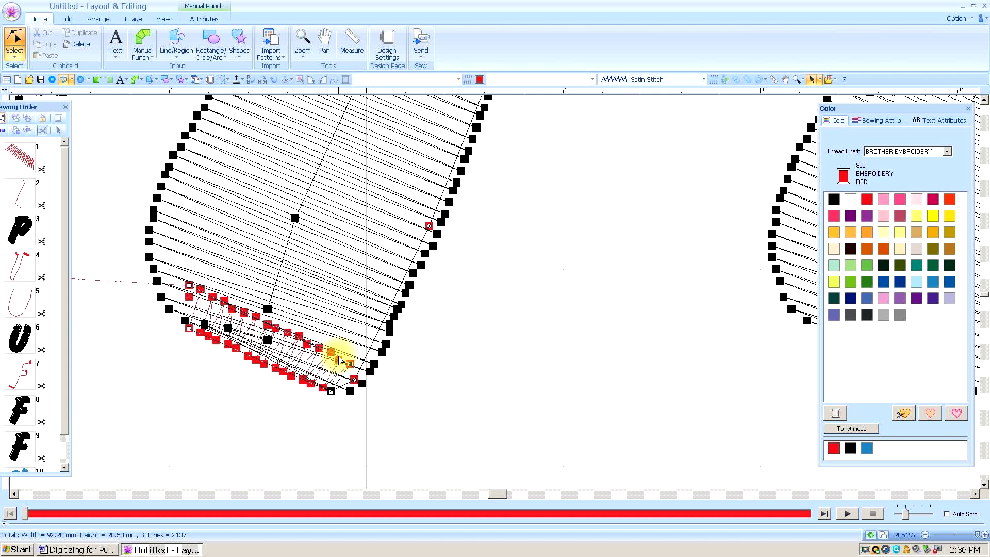
{"action": "key", "text": "Delete"}
{"action": "left_click_drag", "start_coordinate": [185, 281], "coordinate": [191, 326]}
{"action": "key", "text": "Delete"}
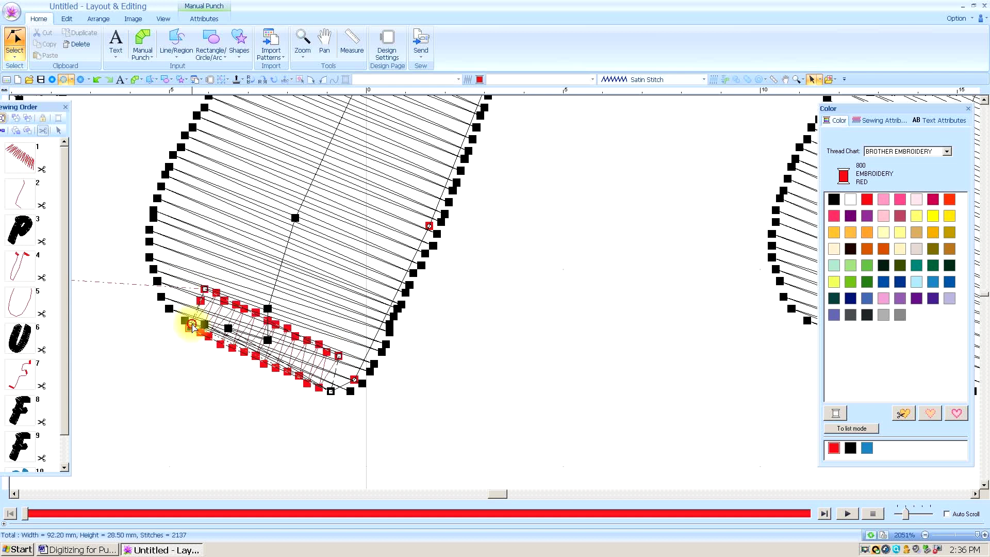
{"action": "key", "text": "Delete"}
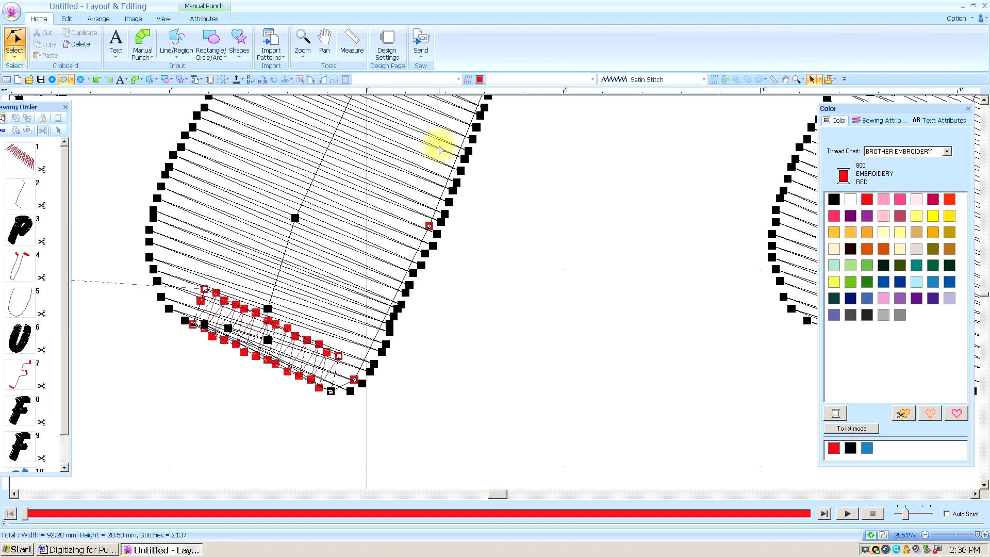
Step: Zoom out to the whole PUFF design and recolour the first two red sewing-order pieces black
{"action": "left_click", "coordinate": [302, 44]}
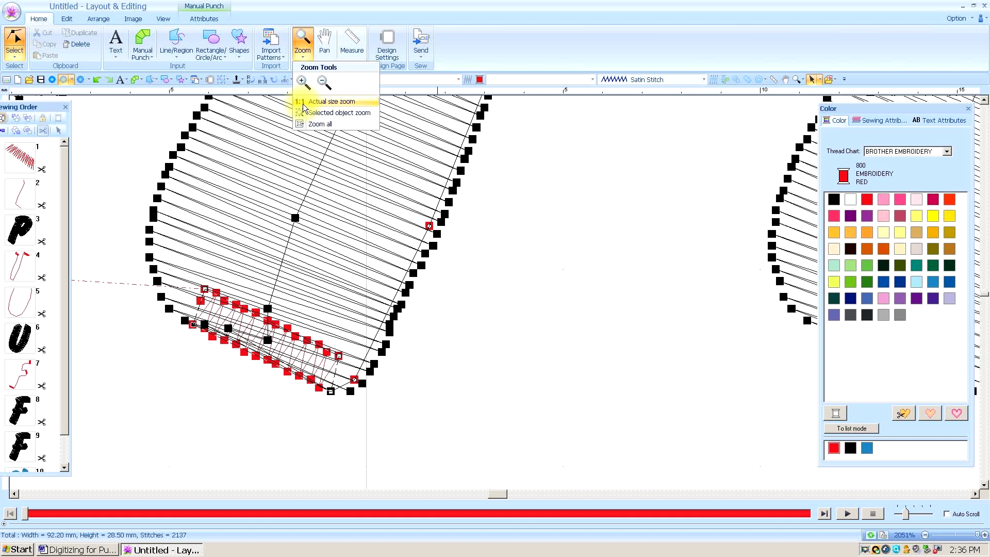
{"action": "left_click", "coordinate": [324, 83]}
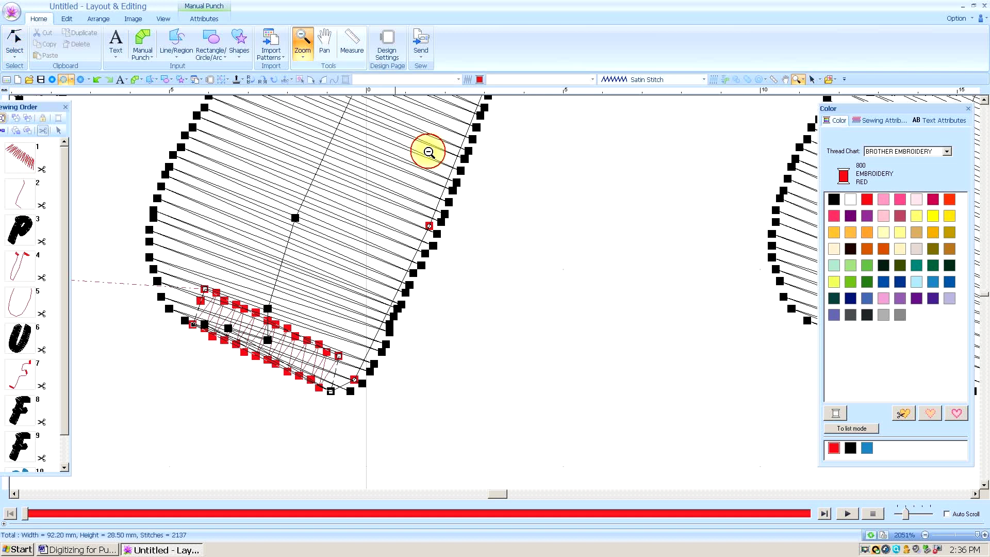
{"action": "left_click", "coordinate": [428, 153]}
{"action": "left_click", "coordinate": [513, 143]}
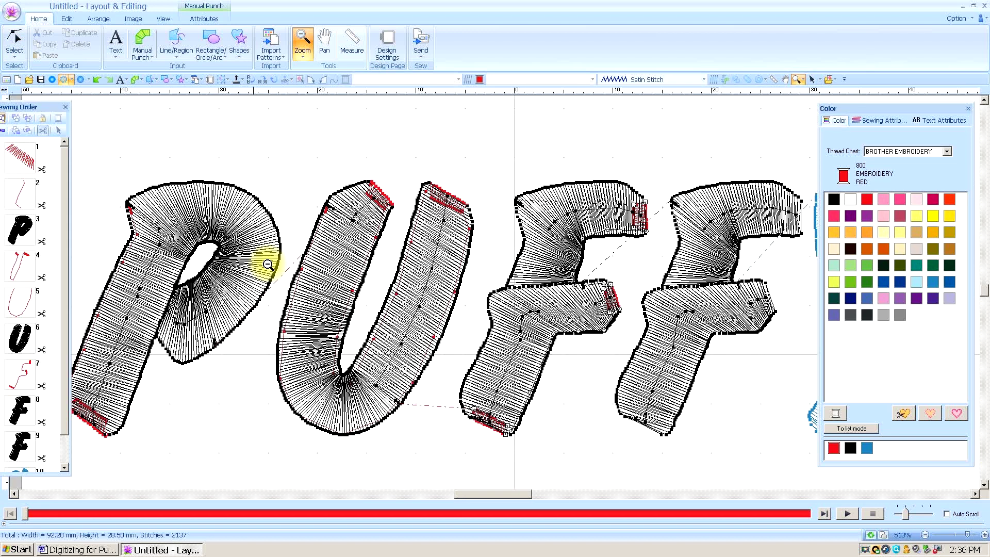
{"action": "scroll", "coordinate": [61, 429], "scroll_direction": "down", "scroll_amount": 2}
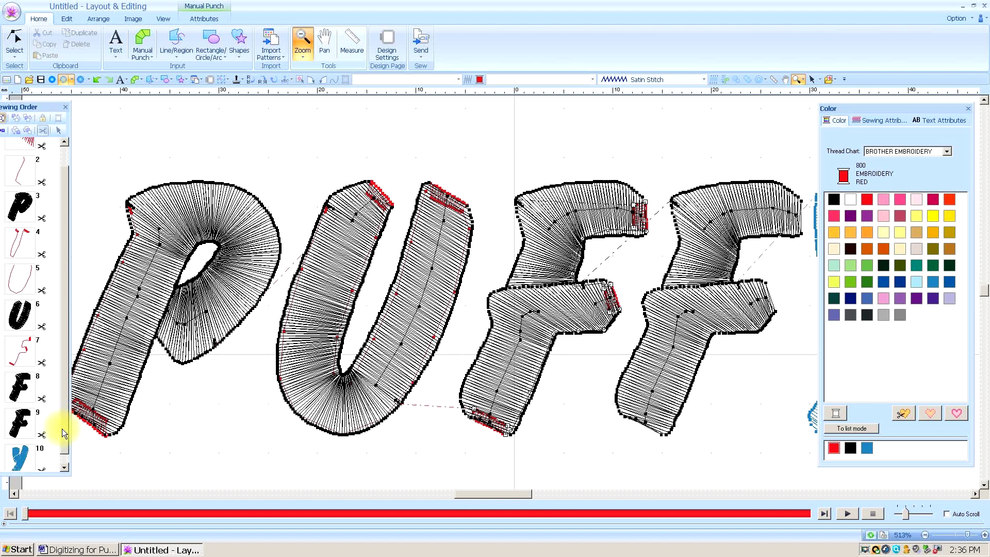
{"action": "scroll", "coordinate": [62, 428], "scroll_direction": "down", "scroll_amount": 1}
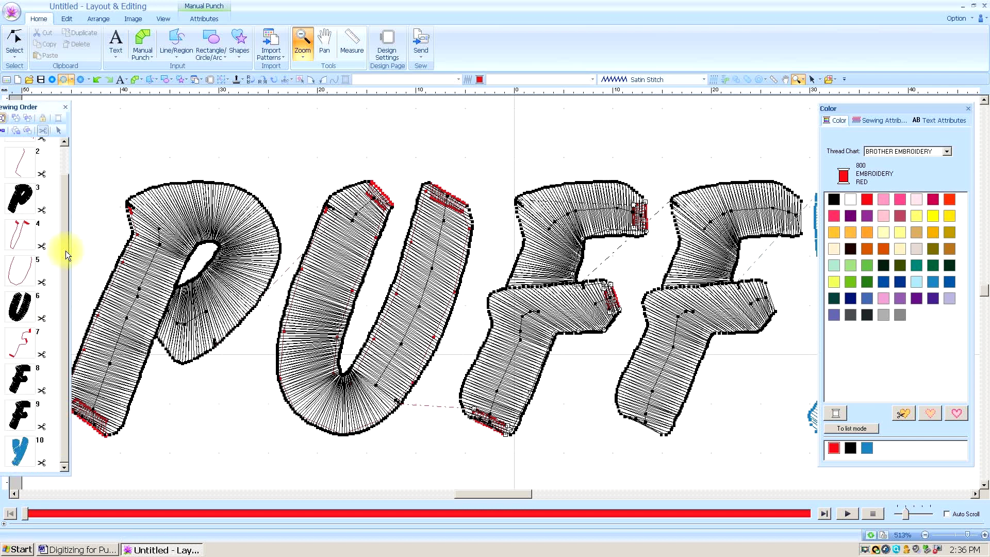
{"action": "scroll", "coordinate": [66, 251], "scroll_direction": "up", "scroll_amount": 3}
{"action": "left_click", "coordinate": [20, 157]}
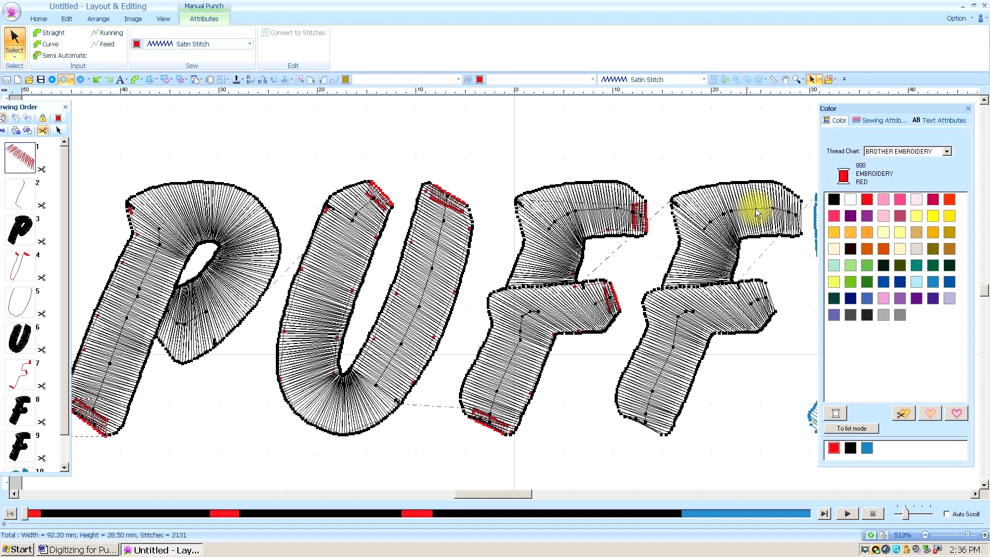
{"action": "left_click", "coordinate": [834, 199]}
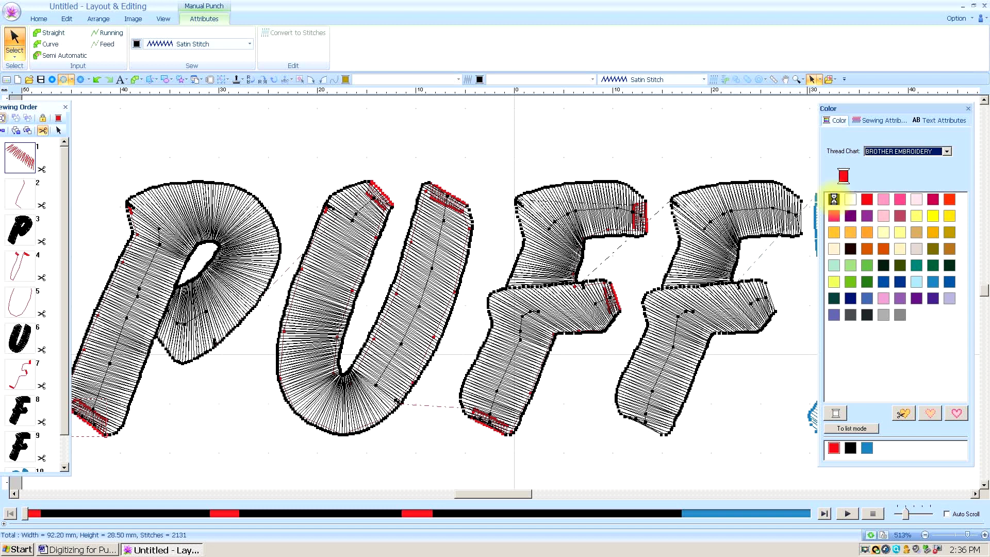
{"action": "left_click", "coordinate": [127, 198]}
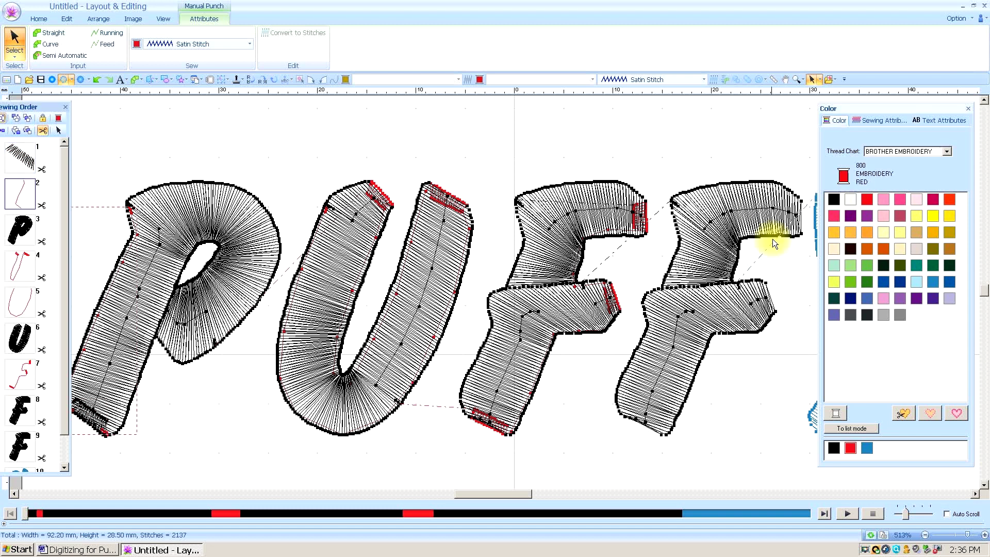
{"action": "left_click", "coordinate": [838, 197]}
Step: Recolour sewing-order items 4, 5 and 7 black and start the stitch simulation
{"action": "left_click", "coordinate": [23, 267]}
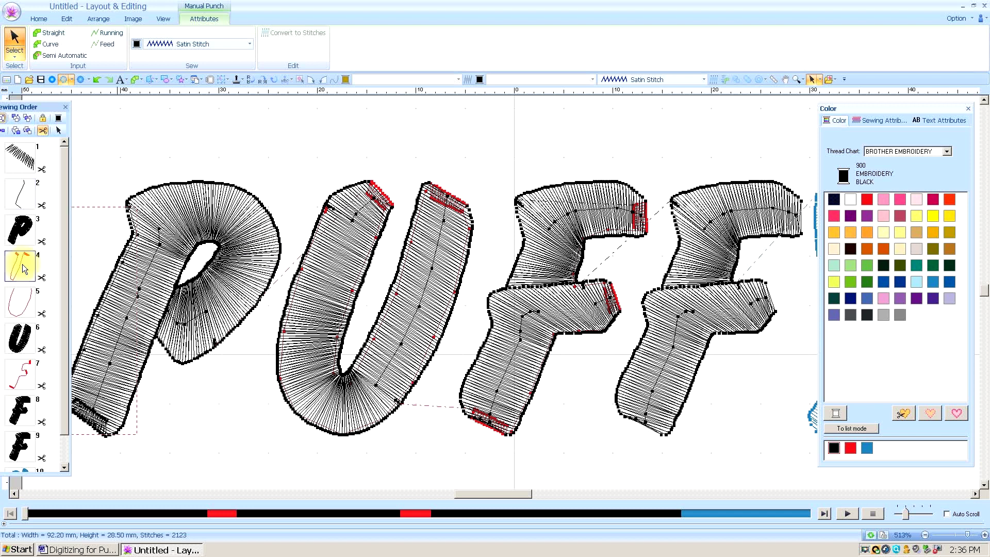
{"action": "left_click", "coordinate": [834, 199]}
{"action": "left_click", "coordinate": [25, 253]}
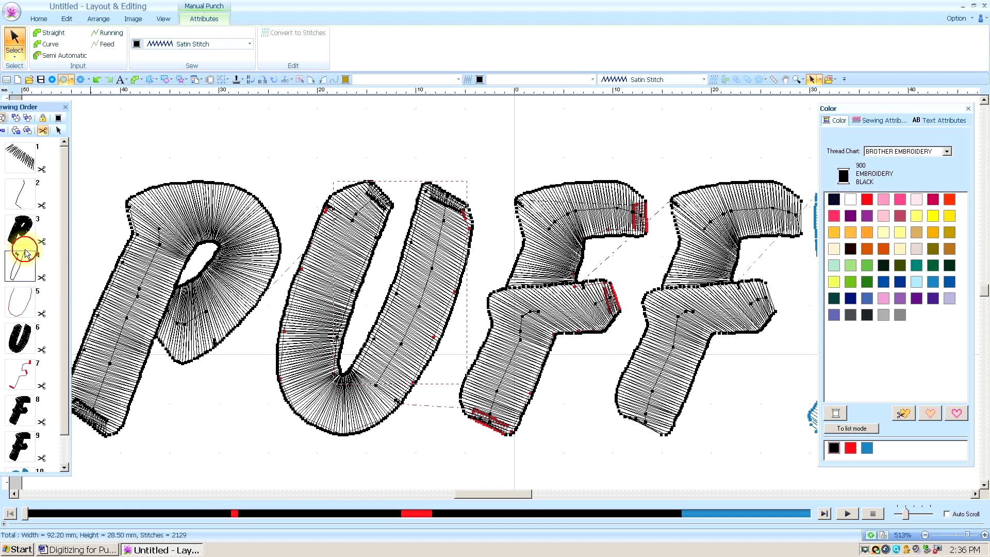
{"action": "left_click", "coordinate": [20, 298]}
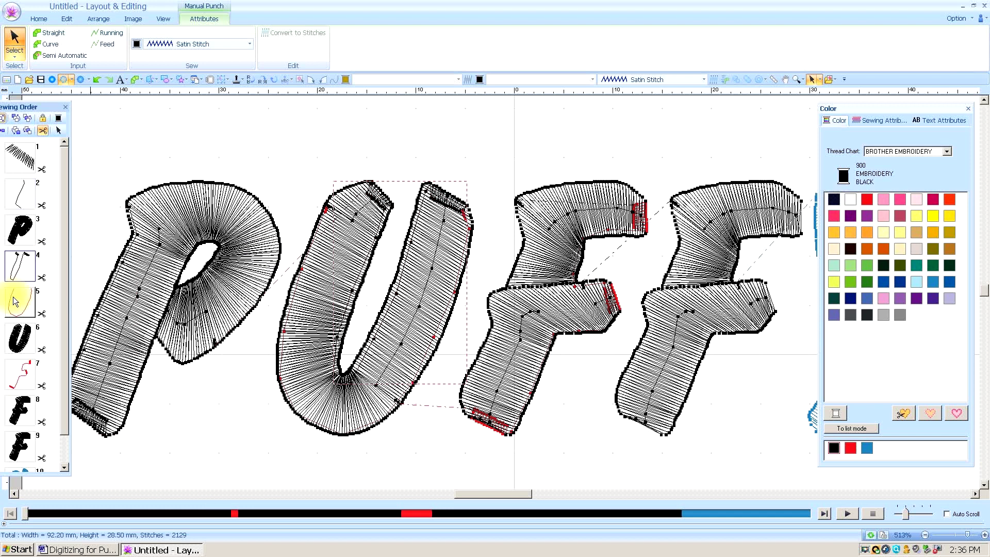
{"action": "left_click", "coordinate": [834, 196]}
{"action": "left_click", "coordinate": [20, 374]}
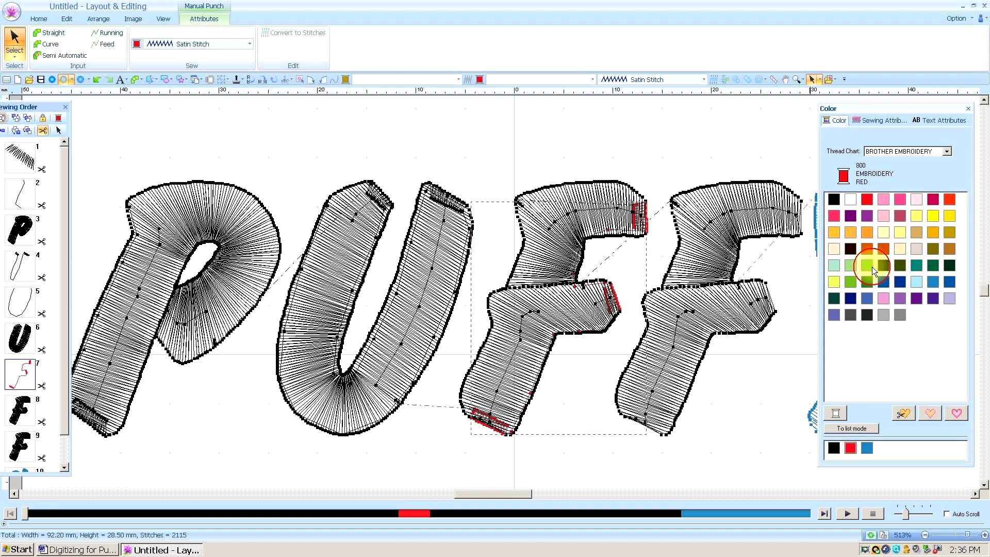
{"action": "left_click", "coordinate": [833, 198]}
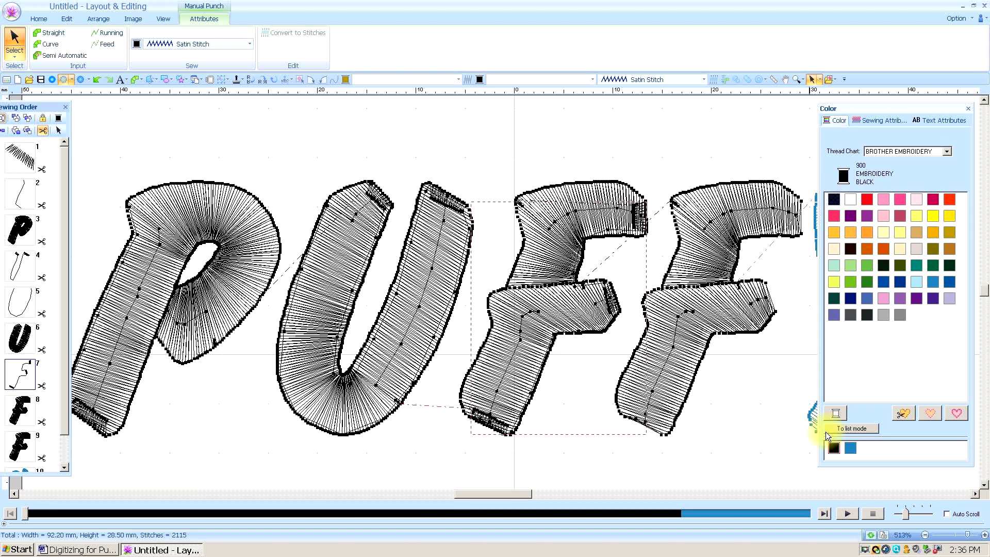
{"action": "left_click", "coordinate": [848, 513]}
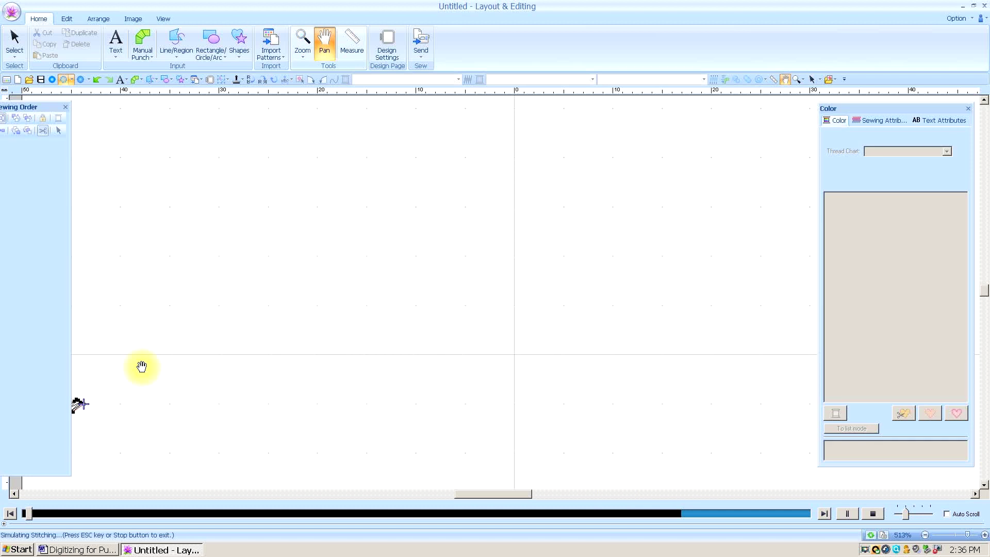